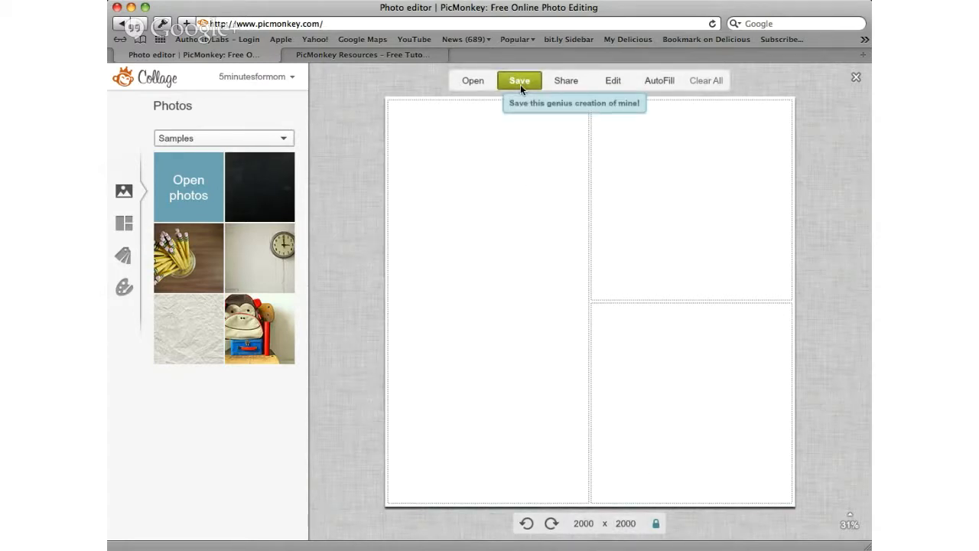
Step: Send the blank collage to the Editor and crop the canvas to 1200 x 315 pixels
{"action": "left_click", "coordinate": [610, 81]}
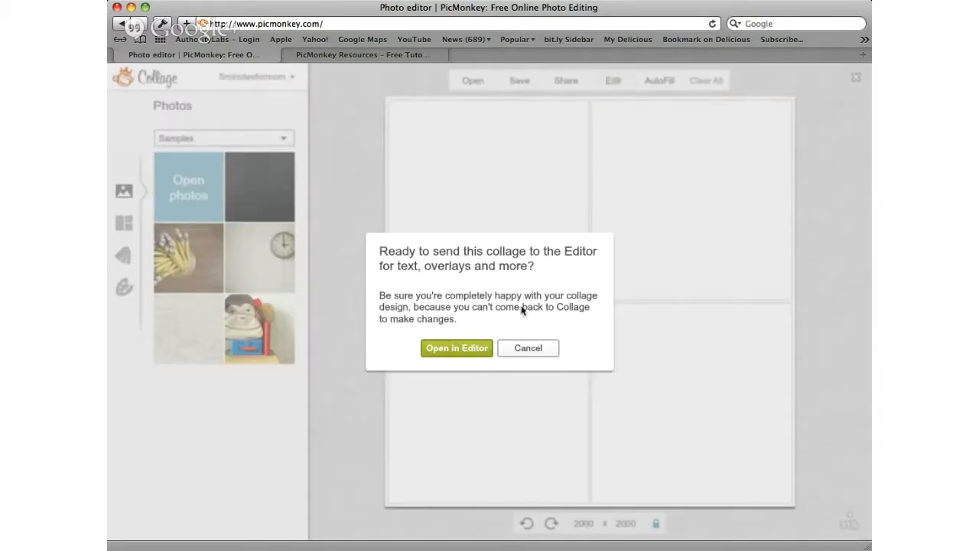
{"action": "left_click", "coordinate": [467, 348]}
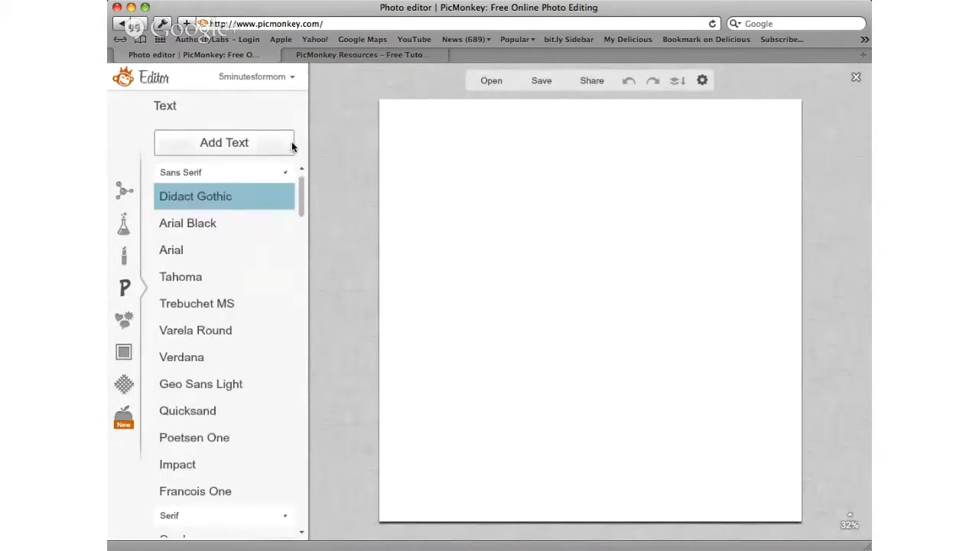
{"action": "left_click", "coordinate": [123, 192]}
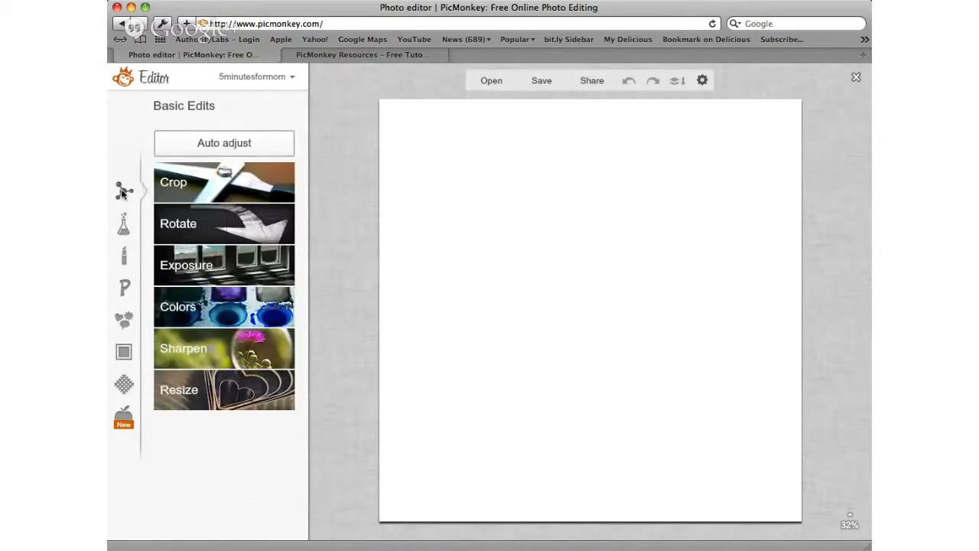
{"action": "left_click", "coordinate": [228, 173]}
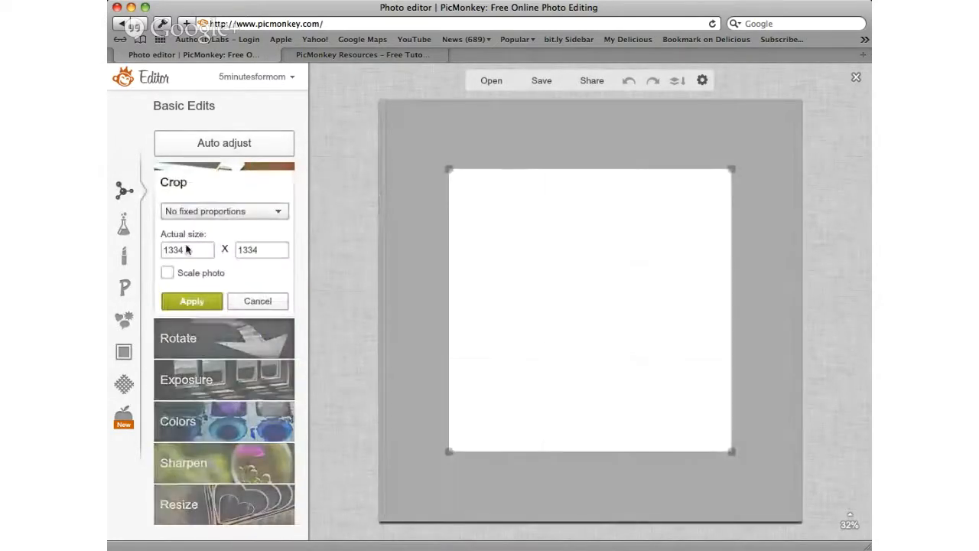
{"action": "left_click_drag", "start_coordinate": [195, 250], "coordinate": [147, 251]}
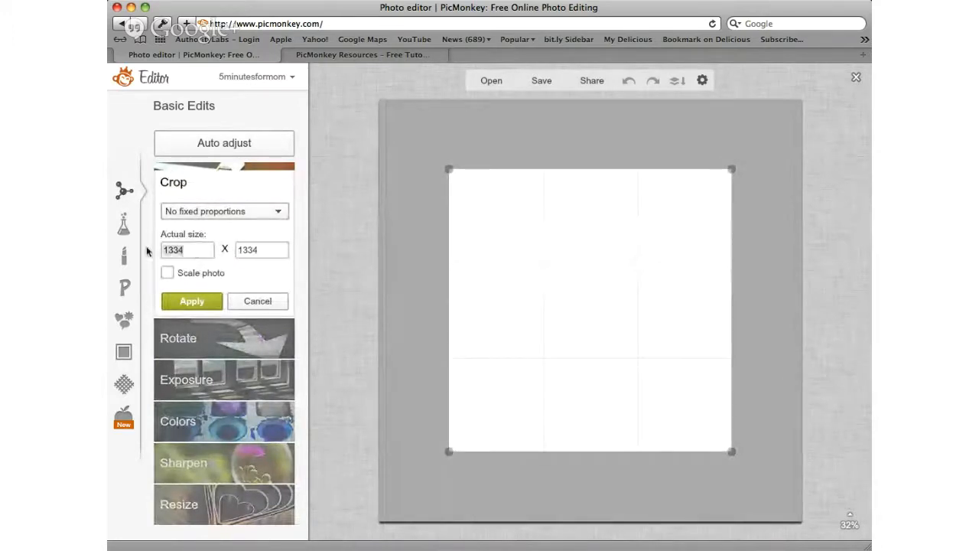
{"action": "type", "text": "1200"}
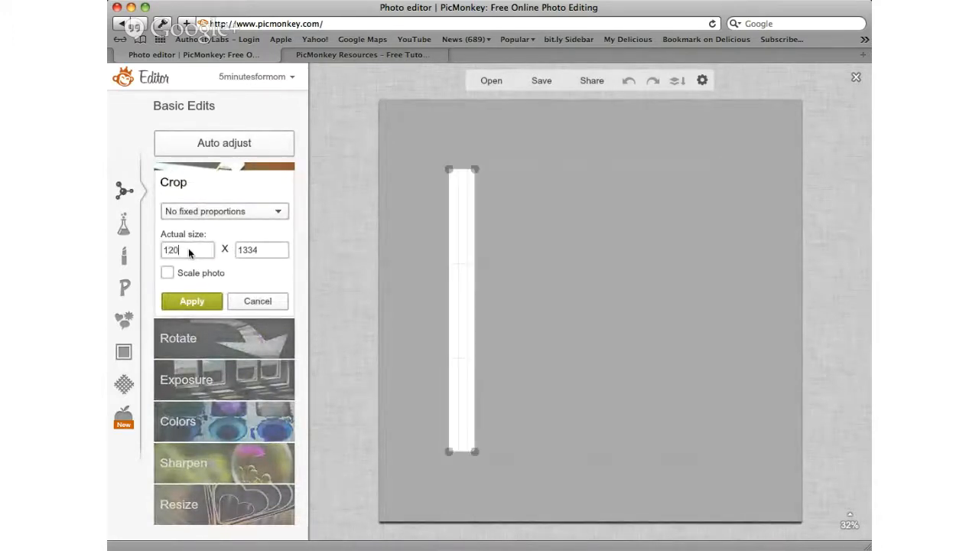
{"action": "left_click", "coordinate": [269, 252]}
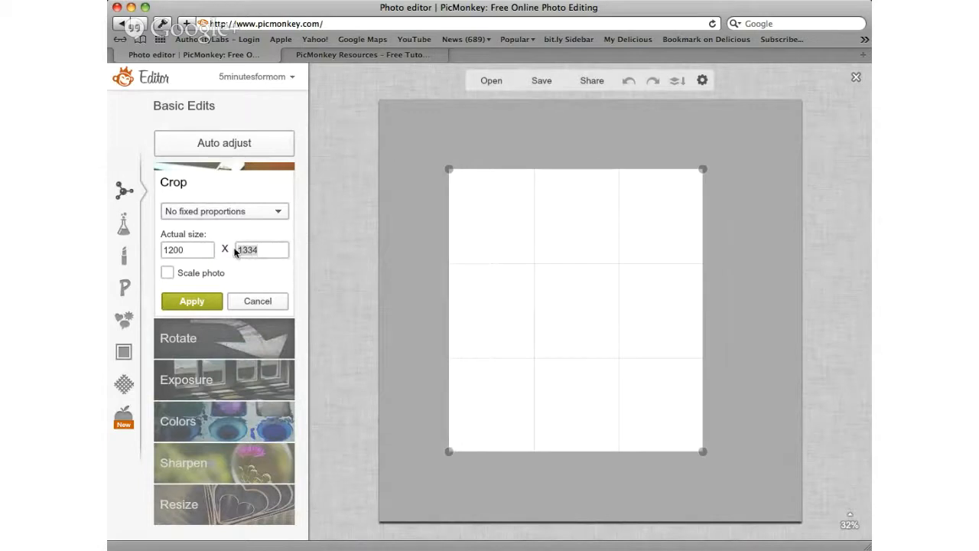
{"action": "type", "text": "115"}
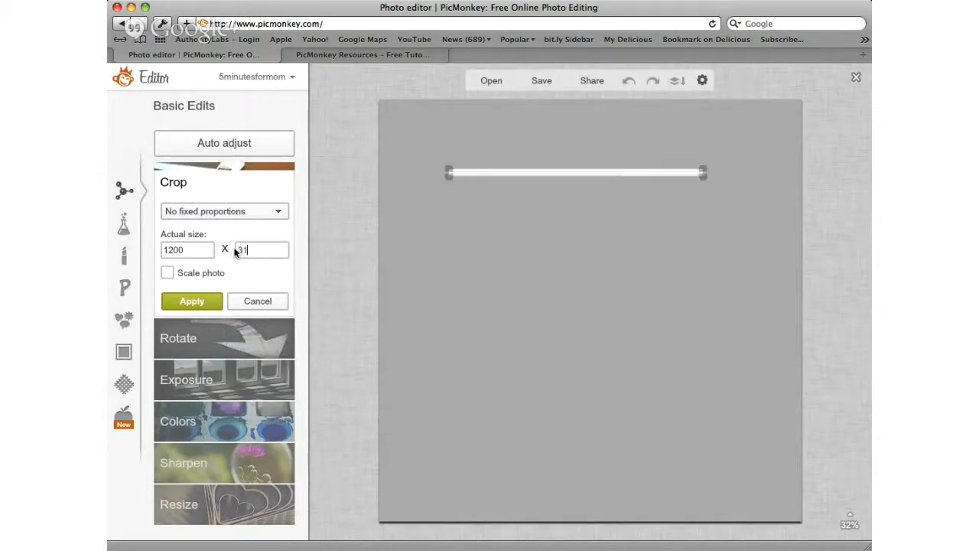
{"action": "left_click", "coordinate": [193, 301]}
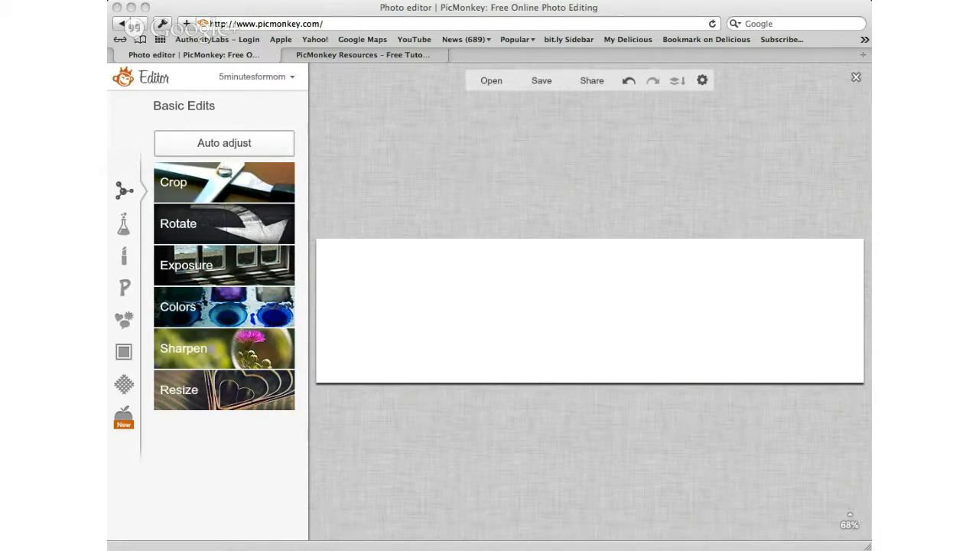
{"action": "key", "text": "super+Tab"}
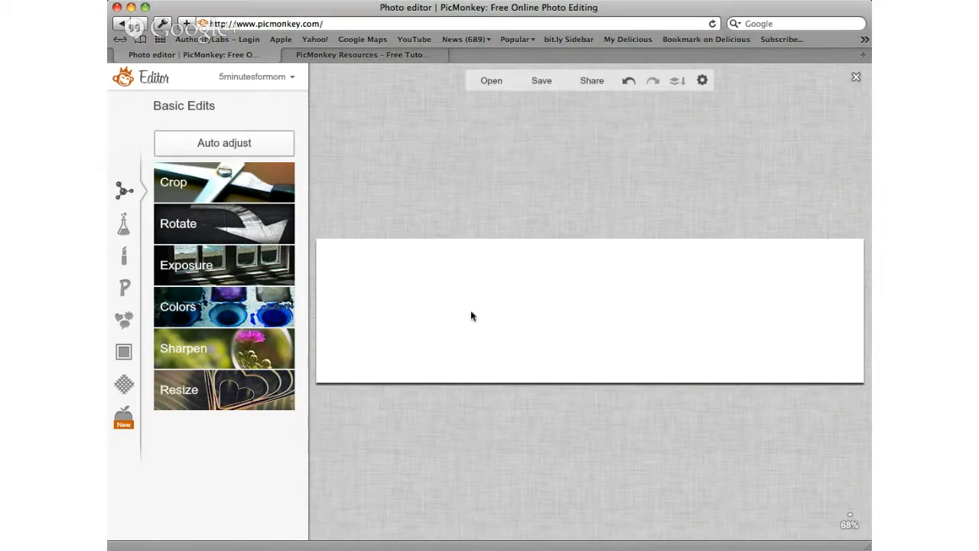
Step: Add a rectangle from the Geometric overlays to the canvas and delete the duplicate copy
{"action": "left_click", "coordinate": [127, 327]}
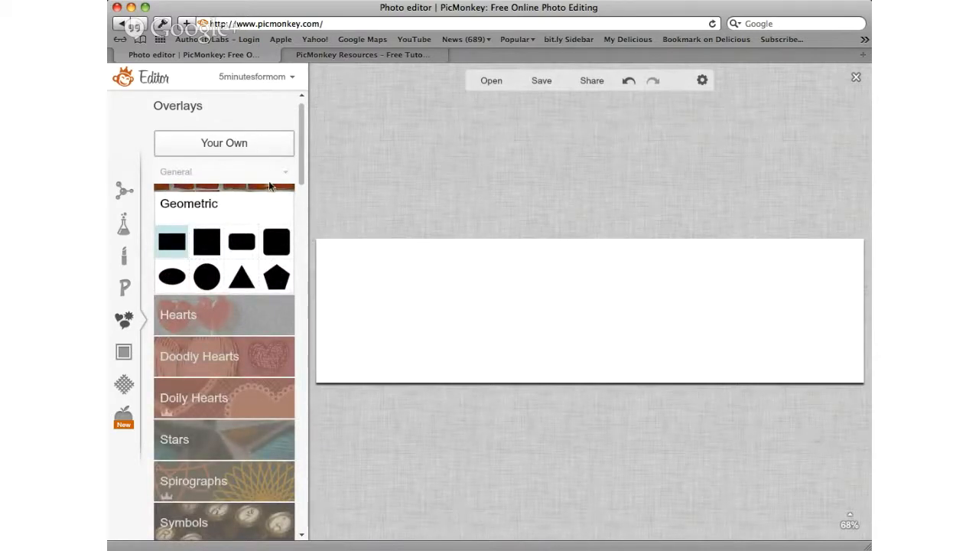
{"action": "left_click", "coordinate": [177, 244]}
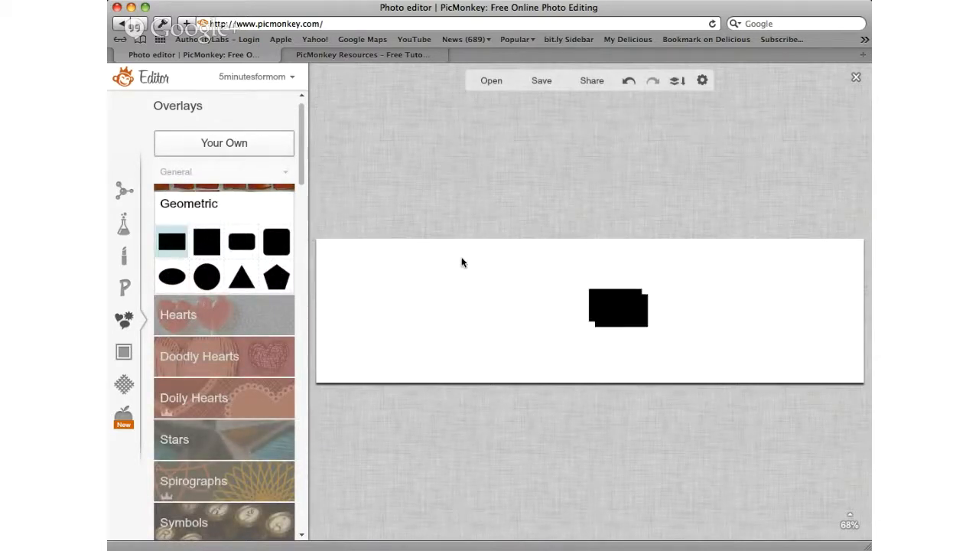
{"action": "key", "text": "Delete"}
Step: Stretch and reposition the black rectangle overlay so that it covers the whole canvas
{"action": "left_click", "coordinate": [632, 300]}
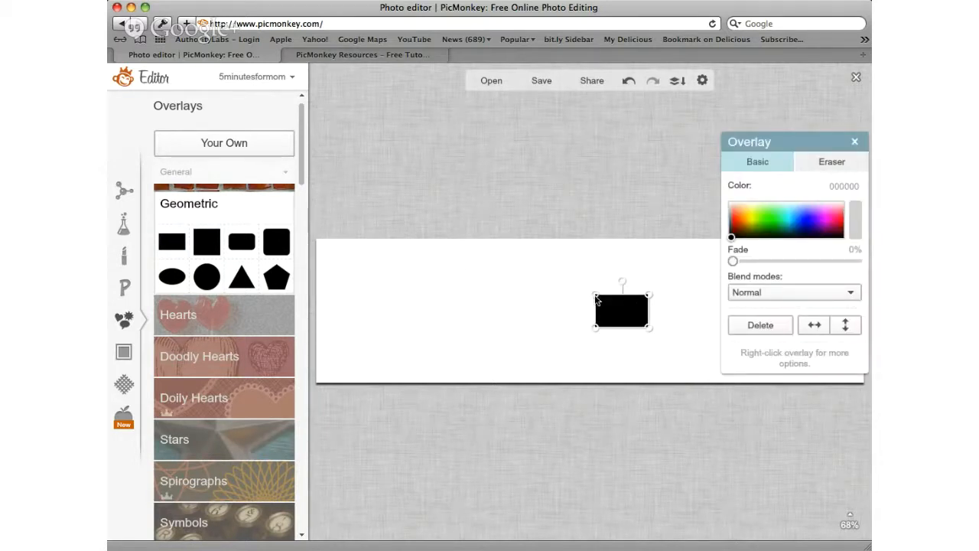
{"action": "left_click_drag", "start_coordinate": [598, 300], "coordinate": [309, 265]}
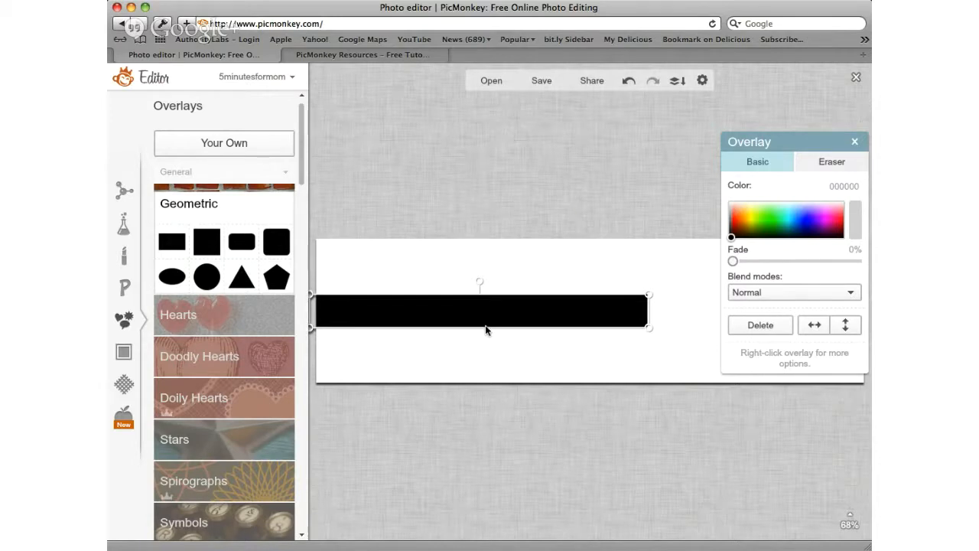
{"action": "left_click_drag", "start_coordinate": [485, 328], "coordinate": [487, 386]}
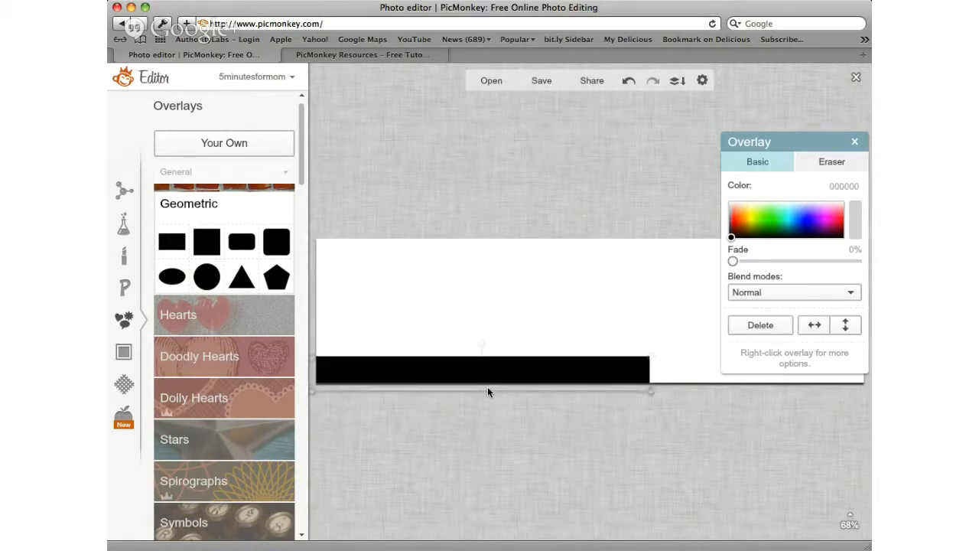
{"action": "left_click_drag", "start_coordinate": [651, 360], "coordinate": [865, 357]}
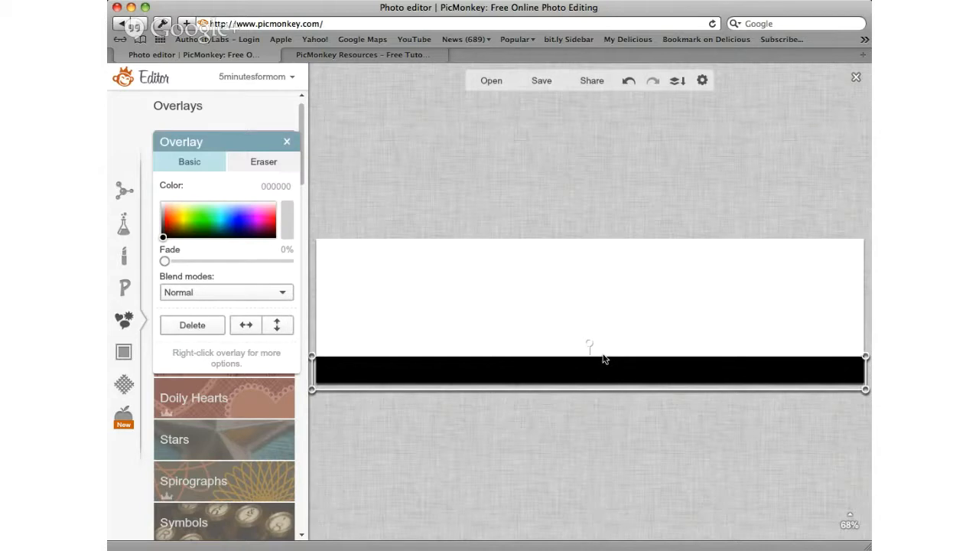
{"action": "left_click_drag", "start_coordinate": [605, 356], "coordinate": [607, 239]}
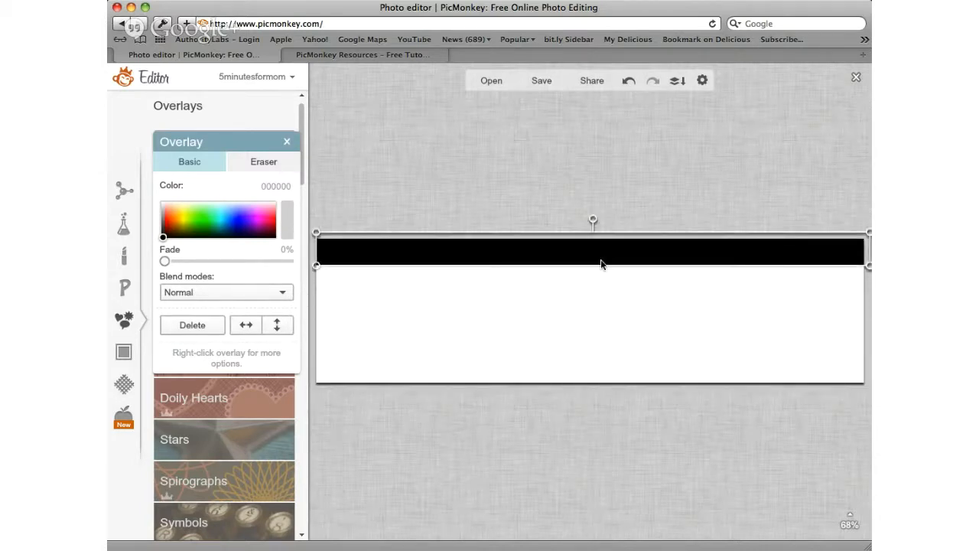
{"action": "mouse_move", "coordinate": [598, 267]}
{"action": "left_mouse_down"}
{"action": "mouse_move", "coordinate": [602, 318]}
{"action": "mouse_move", "coordinate": [590, 262]}
{"action": "mouse_move", "coordinate": [605, 273]}
{"action": "left_mouse_up"}
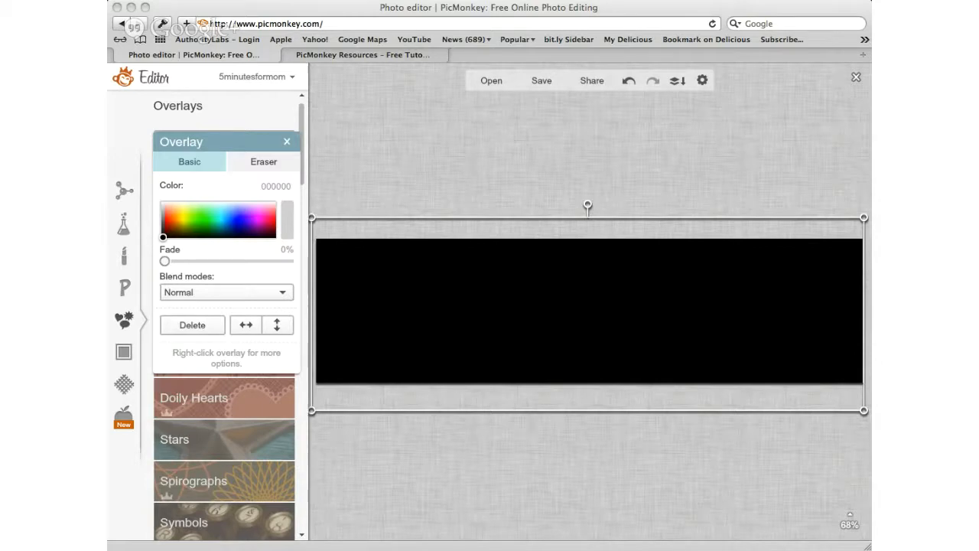
{"action": "left_click", "coordinate": [623, 233]}
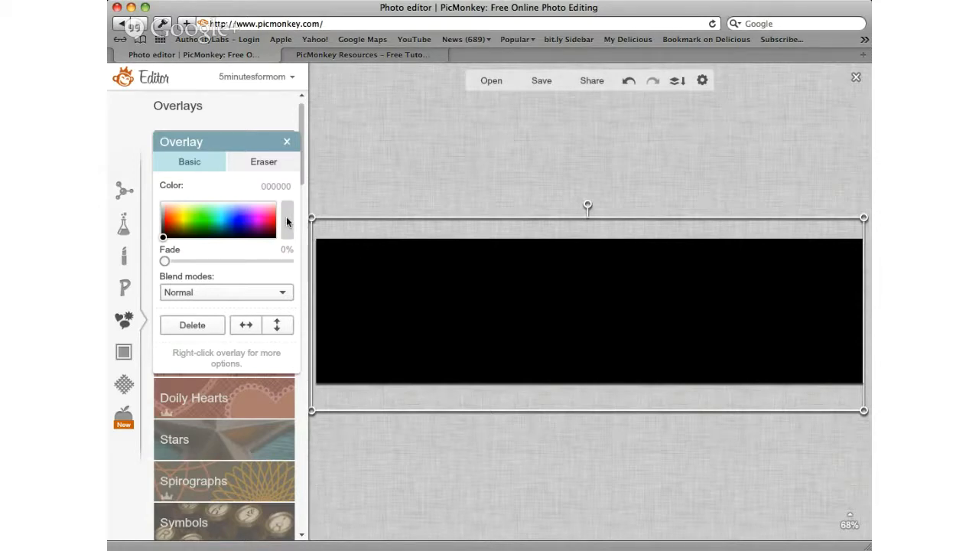
Step: Try light grey d8d8d8 and purple 7b38ff as colours for the rectangle overlay
{"action": "left_click", "coordinate": [287, 217]}
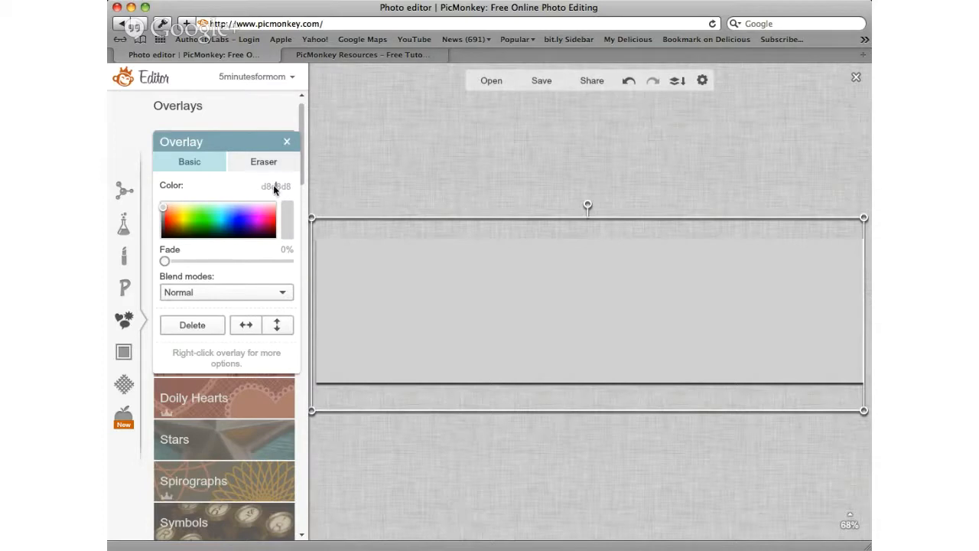
{"action": "double_click", "coordinate": [275, 187]}
{"action": "left_click", "coordinate": [254, 217]}
{"action": "left_click", "coordinate": [197, 221]}
{"action": "left_click", "coordinate": [245, 216]}
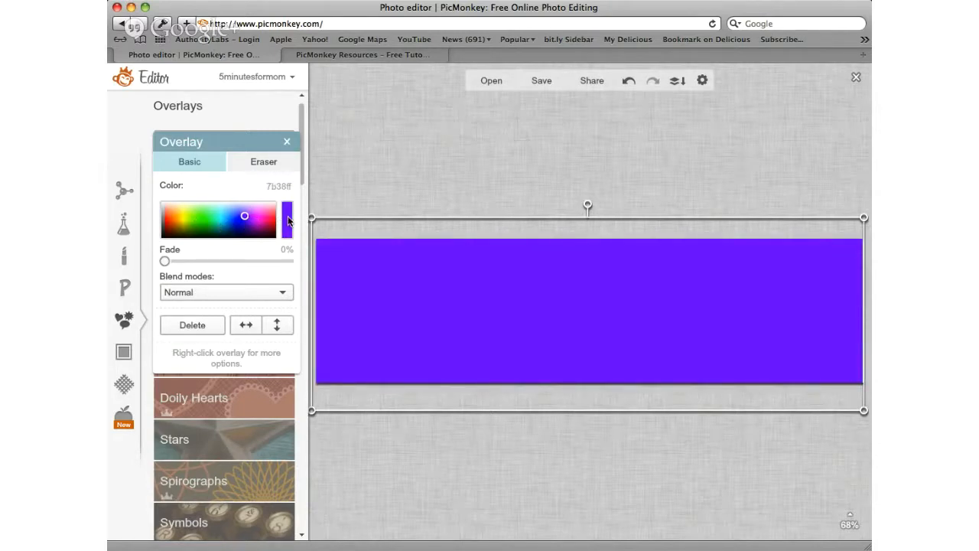
Step: Set the rectangle overlay's colour to 660033 and deselect it
{"action": "left_click", "coordinate": [277, 188]}
{"action": "type", "text": "660033"}
{"action": "key", "text": "Return"}
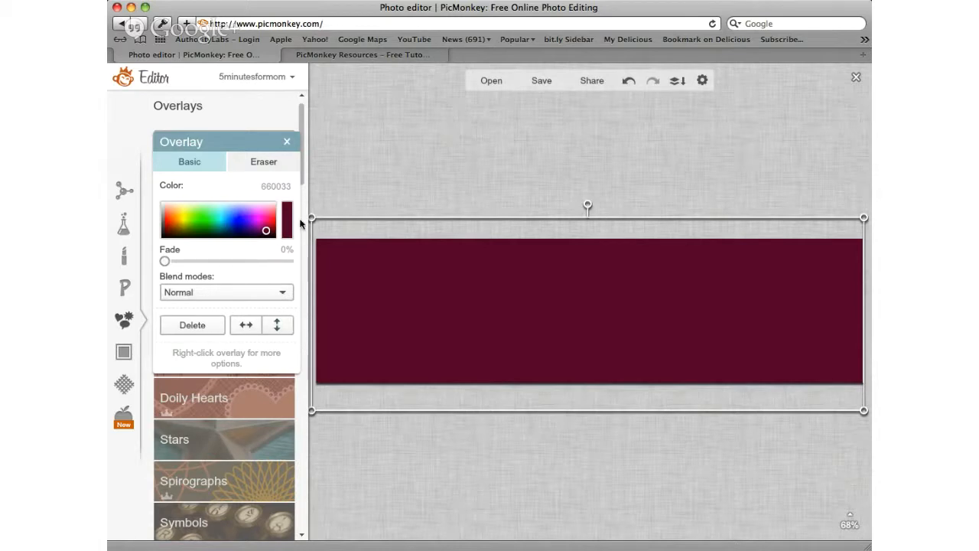
{"action": "left_click", "coordinate": [352, 186]}
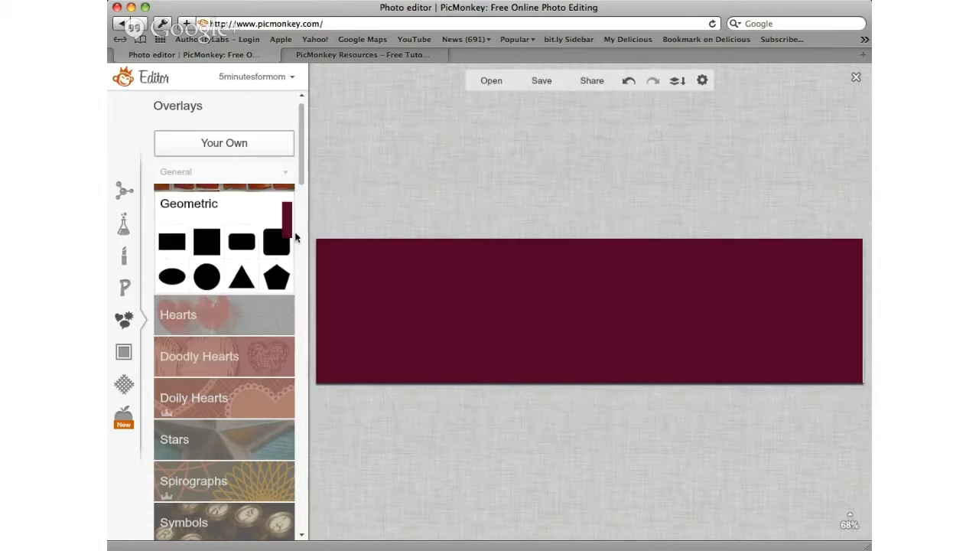
{"action": "left_click", "coordinate": [123, 391]}
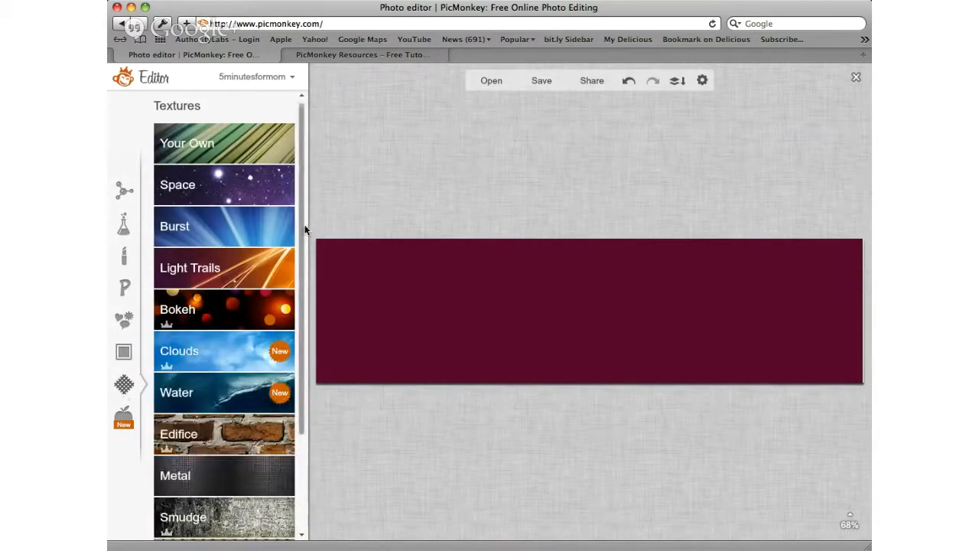
{"action": "left_click", "coordinate": [211, 318]}
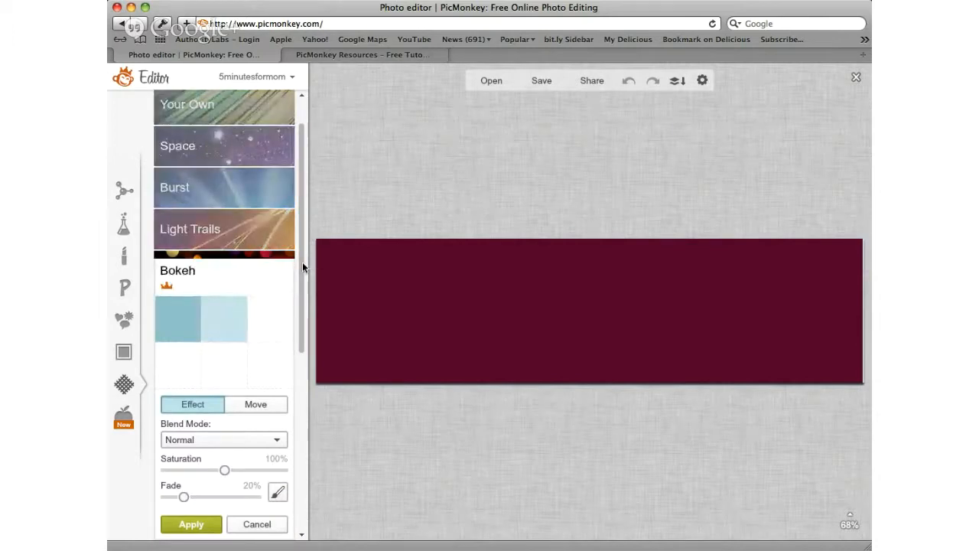
{"action": "left_click_drag", "start_coordinate": [302, 261], "coordinate": [302, 284]}
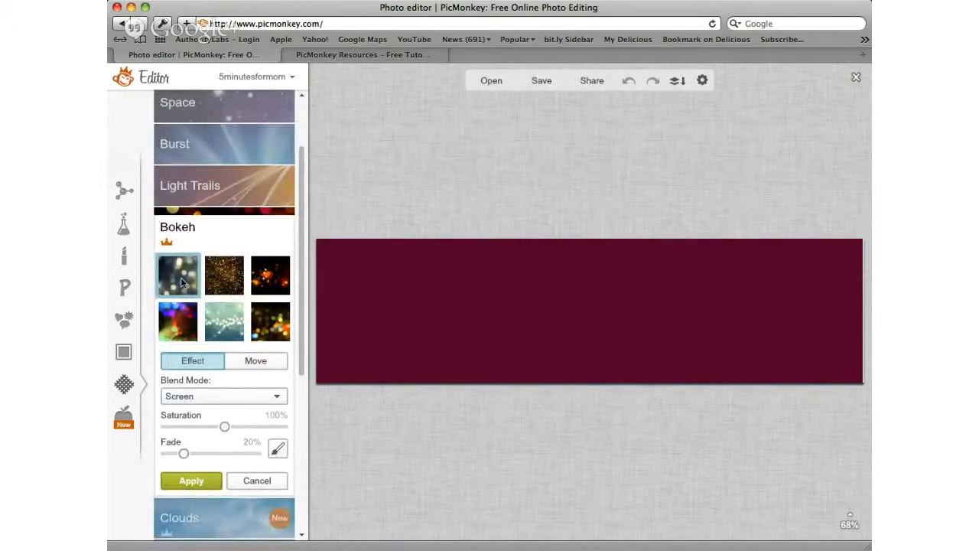
{"action": "left_click", "coordinate": [278, 398]}
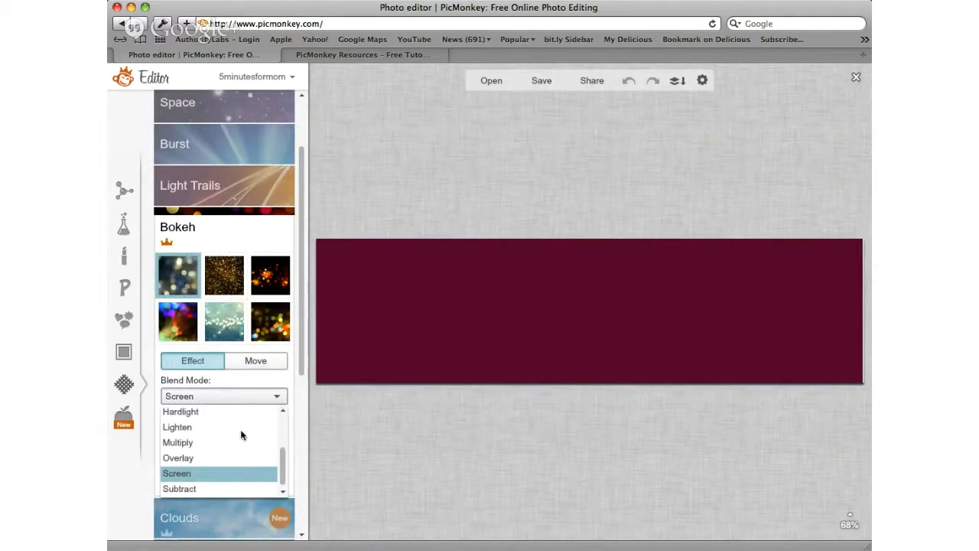
{"action": "left_click", "coordinate": [218, 437]}
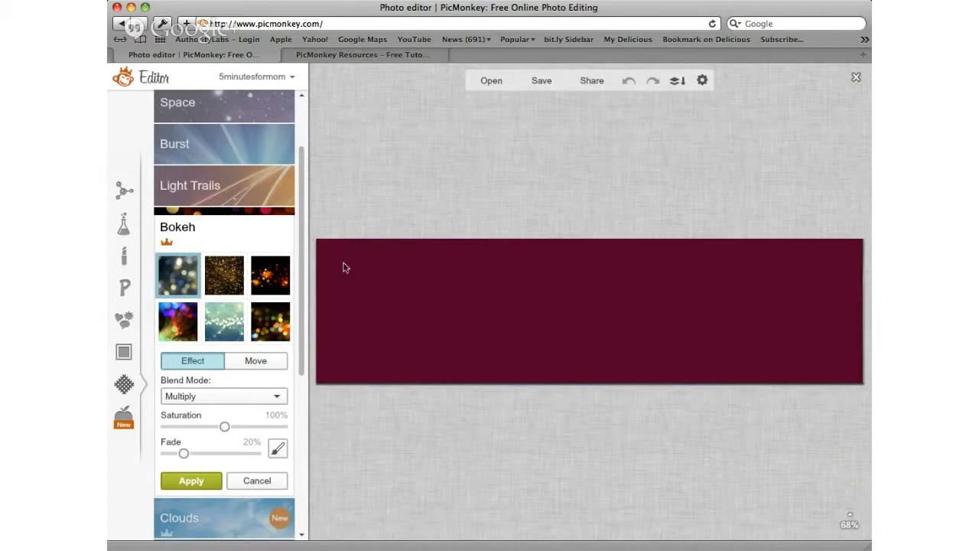
{"action": "left_click", "coordinate": [247, 479]}
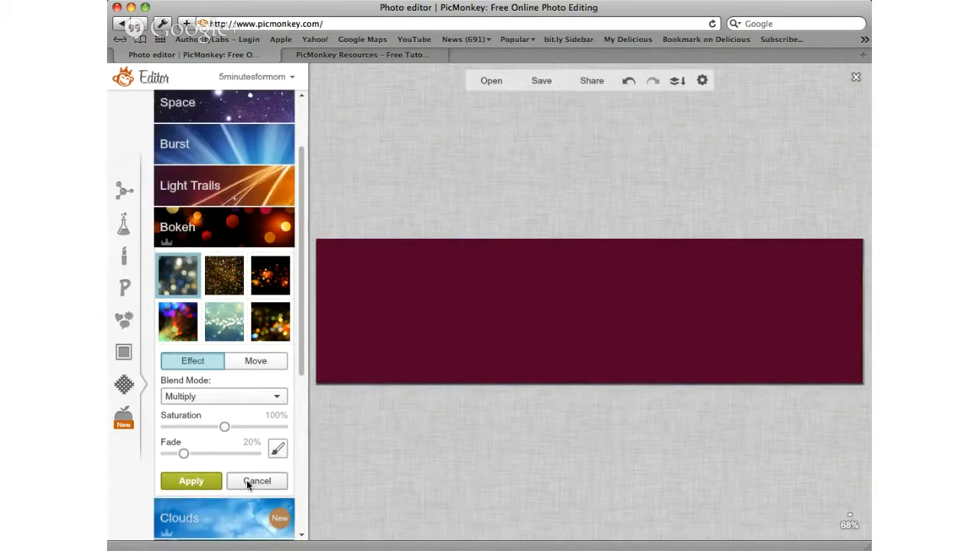
Step: Merge the overlay into the canvas and add the first Bokeh texture with Multiply blending, 107% saturation and 27% fade
{"action": "left_click", "coordinate": [677, 82]}
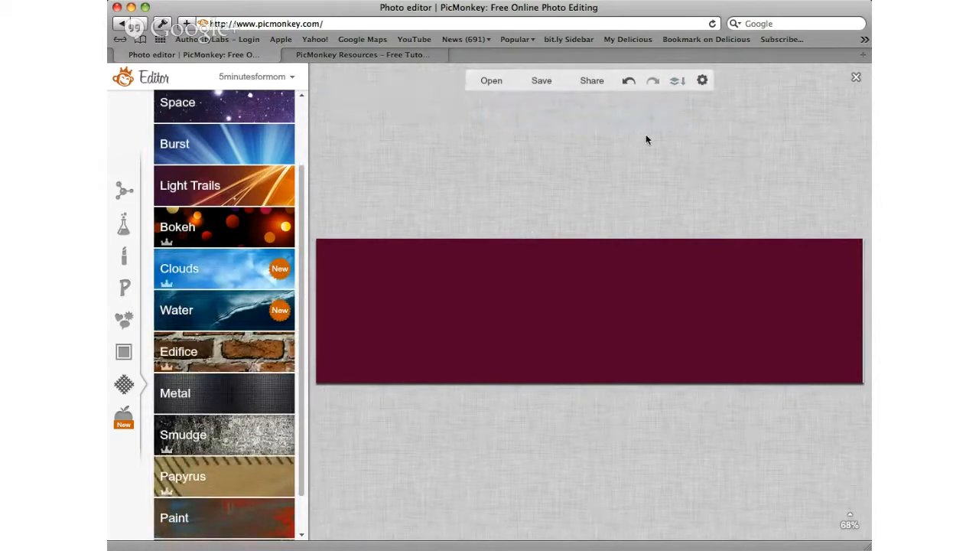
{"action": "left_click", "coordinate": [173, 231]}
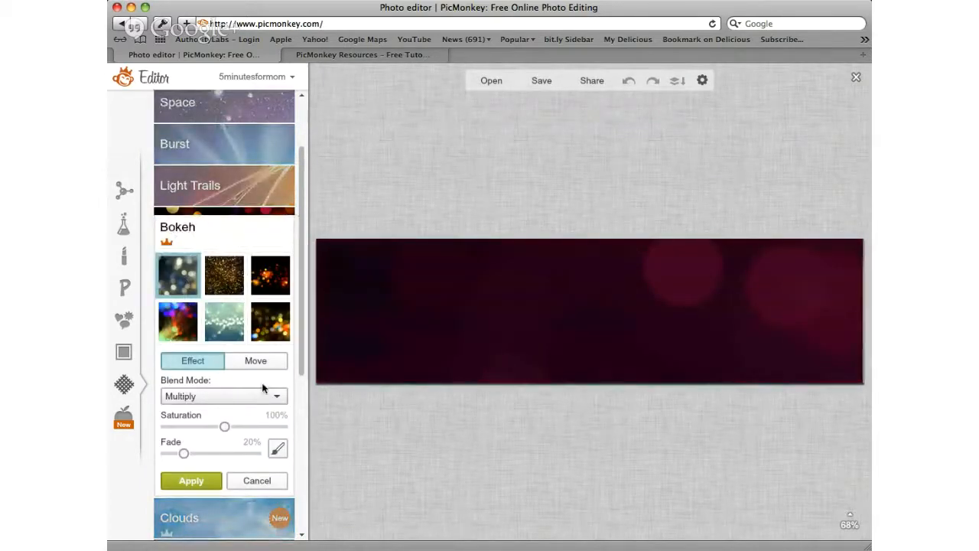
{"action": "left_click", "coordinate": [202, 452]}
{"action": "left_click_drag", "start_coordinate": [202, 452], "coordinate": [226, 453]}
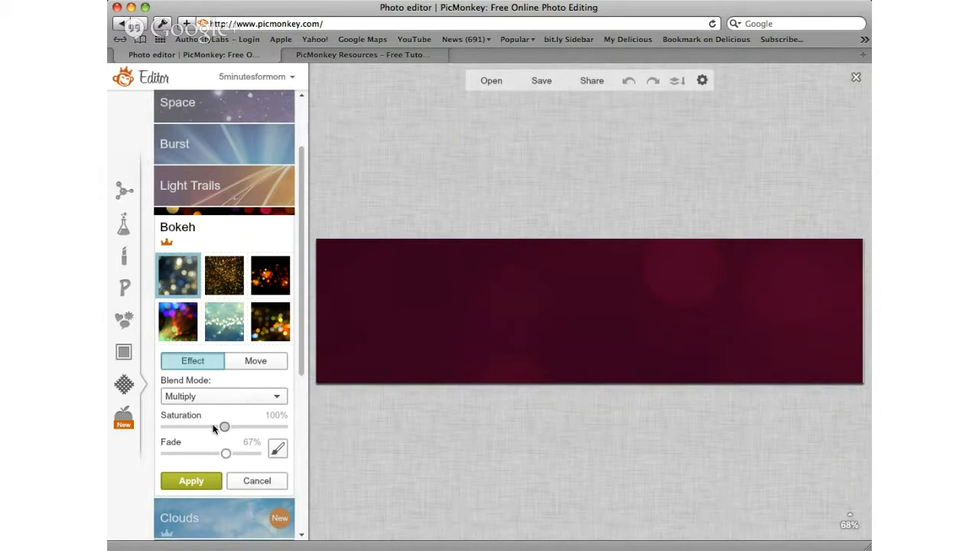
{"action": "left_click_drag", "start_coordinate": [223, 427], "coordinate": [190, 451]}
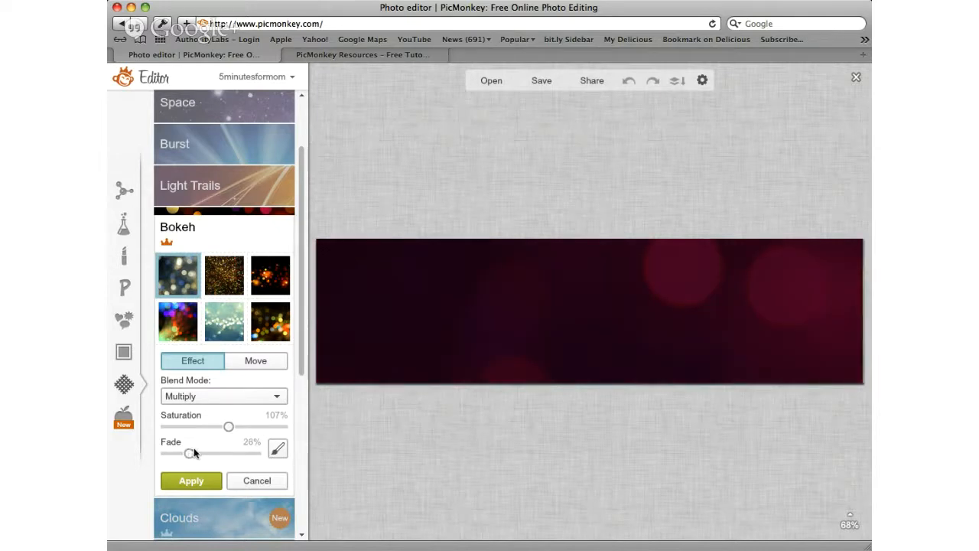
{"action": "left_click", "coordinate": [186, 452]}
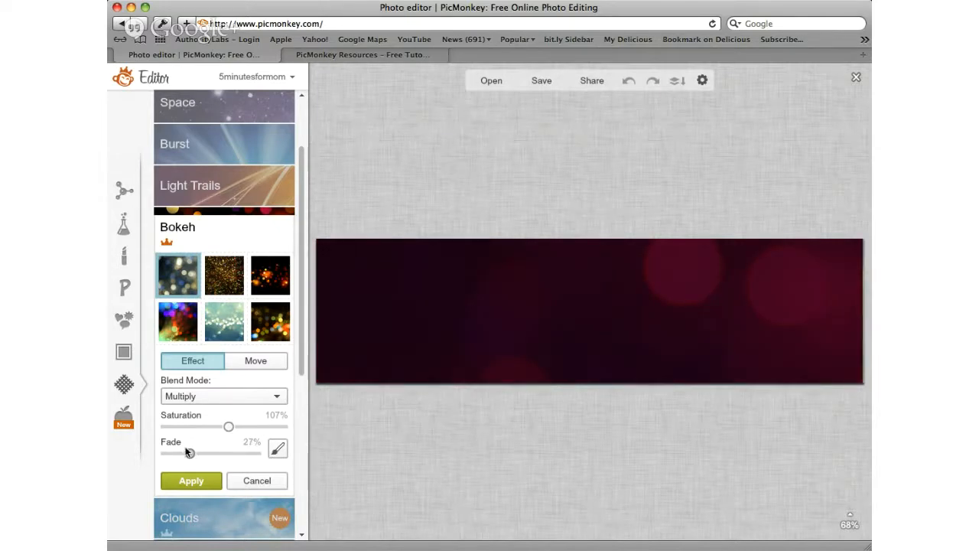
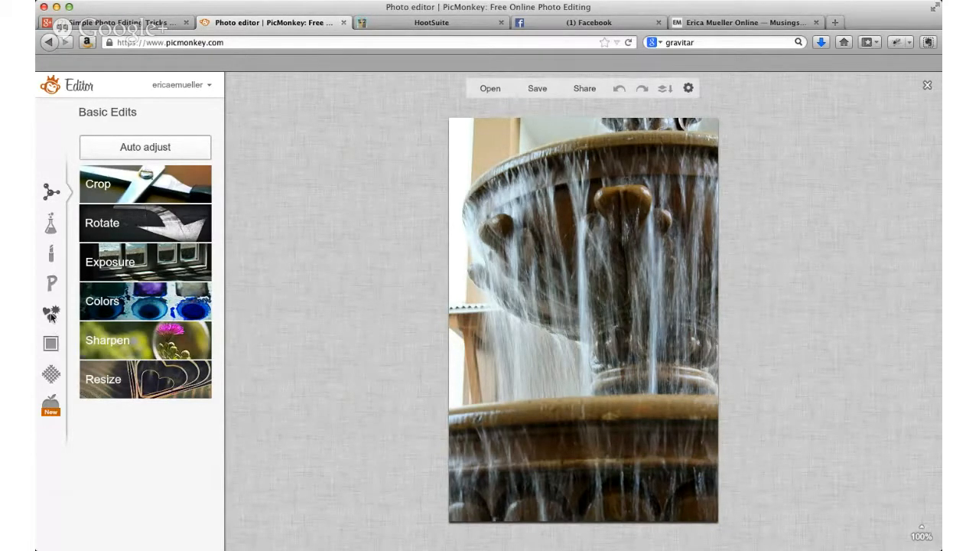
Step: Look through the overlay categories, including the Geometric shapes
{"action": "left_click", "coordinate": [51, 315]}
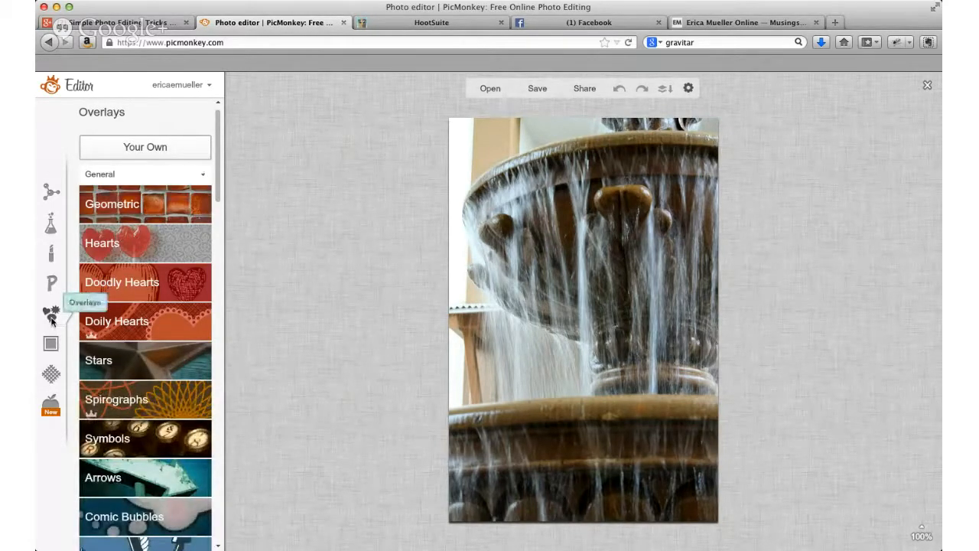
{"action": "scroll", "coordinate": [224, 195], "scroll_direction": "down", "scroll_amount": 3}
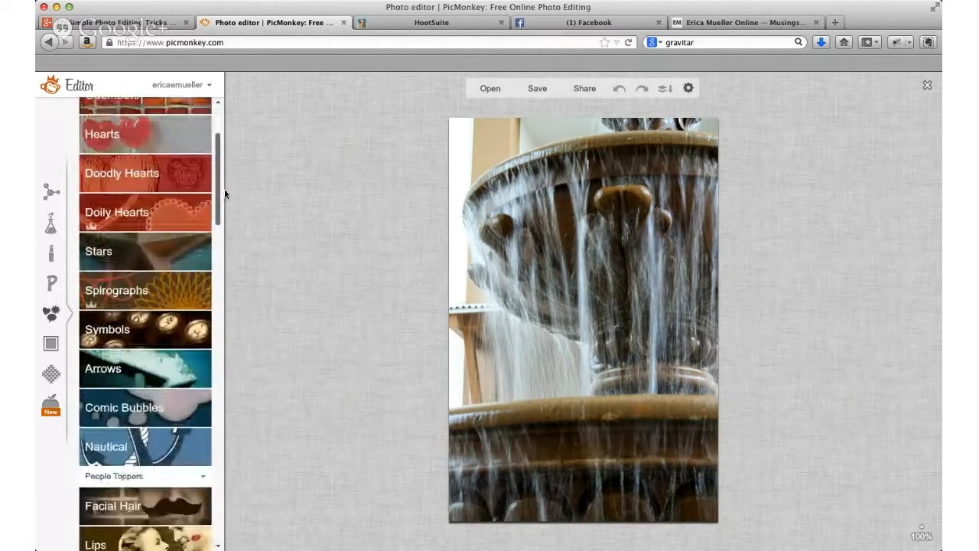
{"action": "scroll", "coordinate": [225, 194], "scroll_direction": "down", "scroll_amount": 4}
{"action": "scroll", "coordinate": [221, 209], "scroll_direction": "up", "scroll_amount": 7}
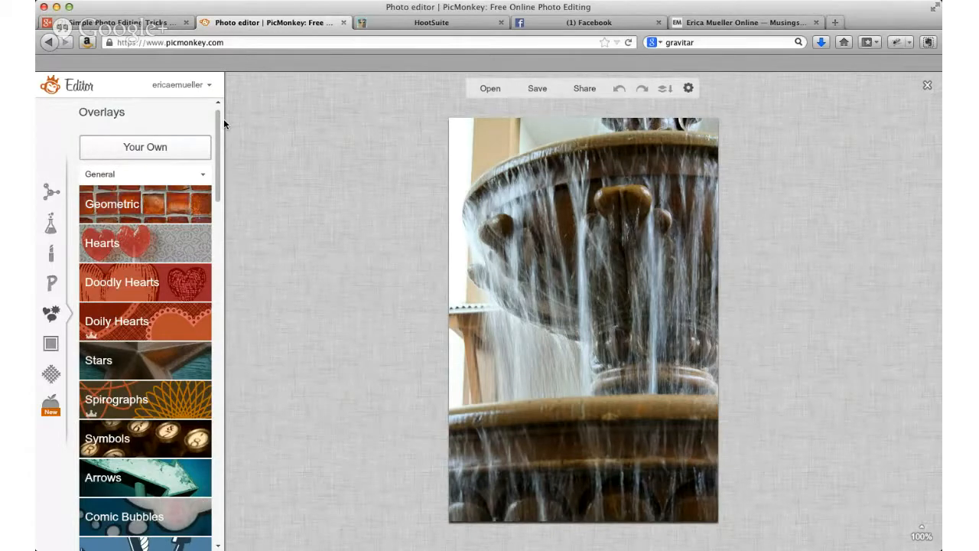
{"action": "mouse_move", "coordinate": [219, 132]}
{"action": "left_mouse_down"}
{"action": "mouse_move", "coordinate": [225, 197]}
{"action": "mouse_move", "coordinate": [217, 139]}
{"action": "left_mouse_up"}
{"action": "left_click", "coordinate": [154, 131]}
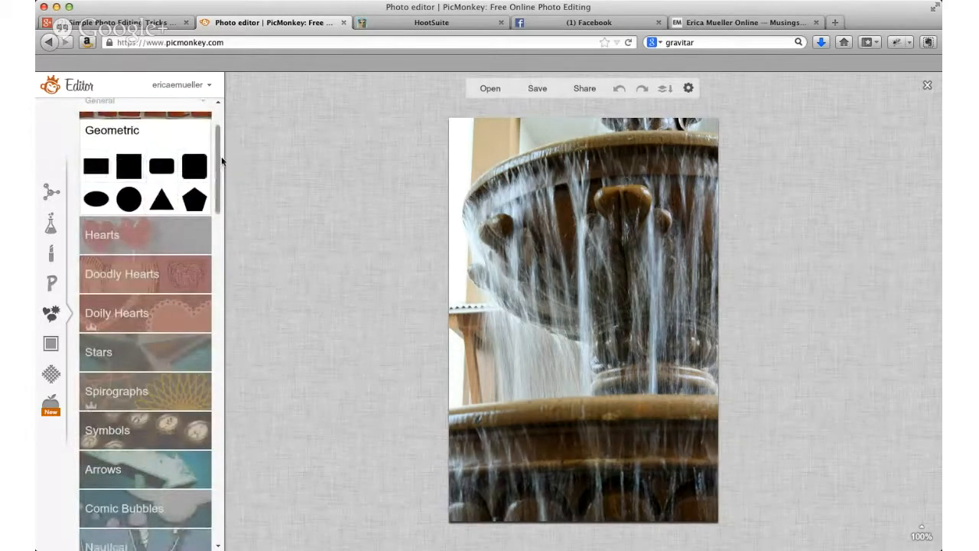
{"action": "left_click_drag", "start_coordinate": [220, 165], "coordinate": [251, 392]}
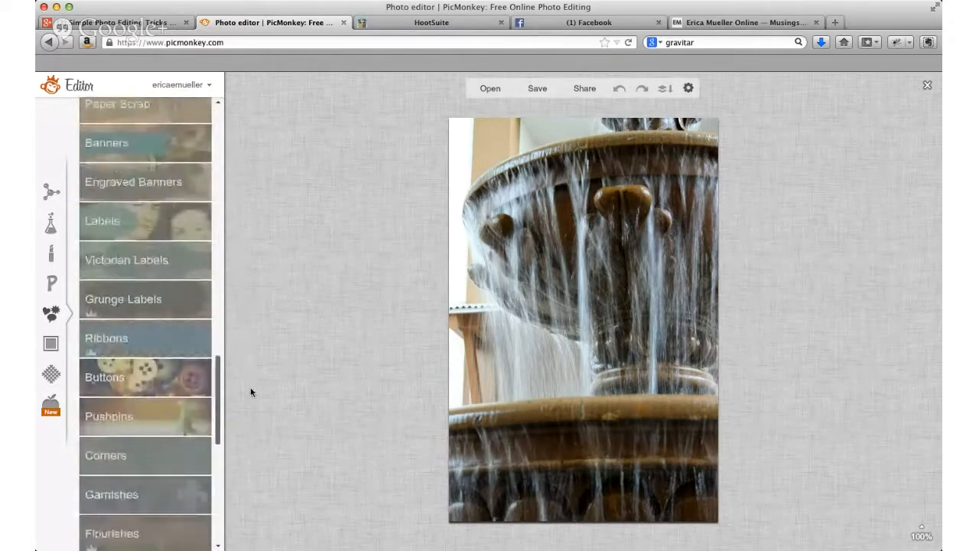
Step: Add the first Royale label from Victorian Labels, enlarge it to nearly the photo's width, and place it at the photo's lower edge
{"action": "left_click", "coordinate": [117, 227]}
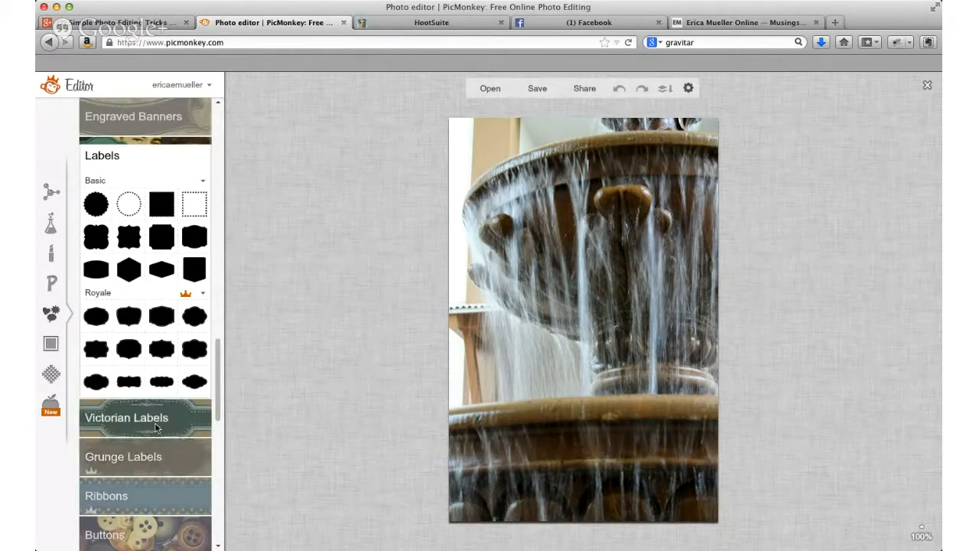
{"action": "left_click", "coordinate": [130, 417]}
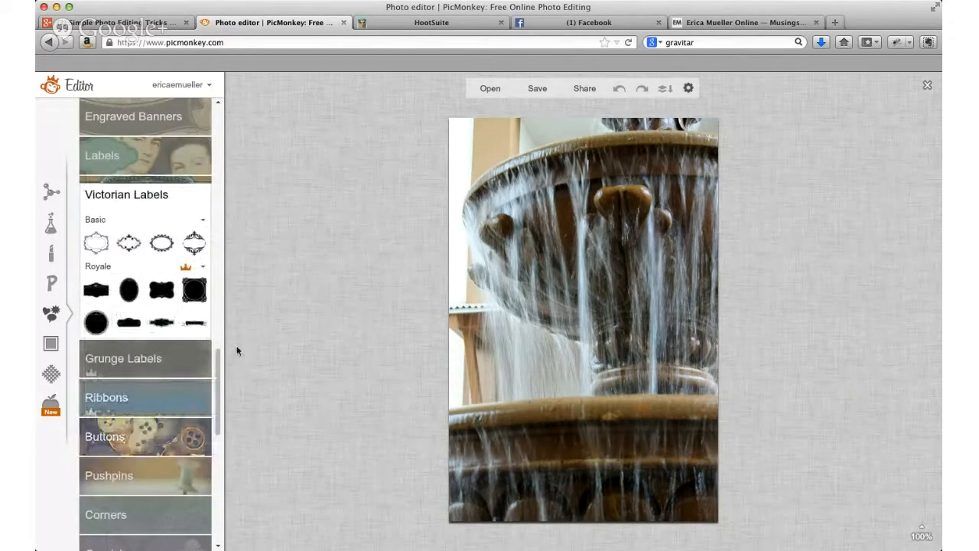
{"action": "scroll", "coordinate": [218, 363], "scroll_direction": "down", "scroll_amount": 2}
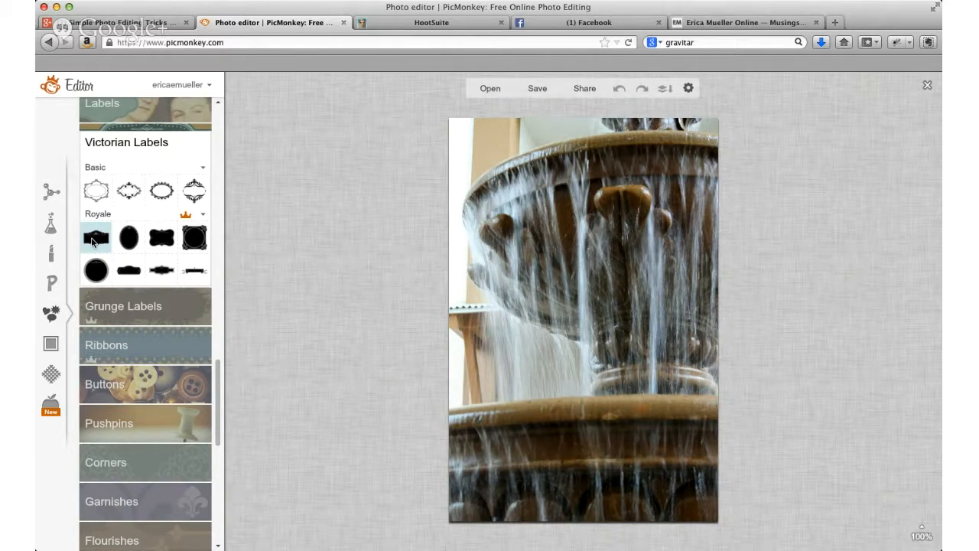
{"action": "left_click", "coordinate": [95, 238]}
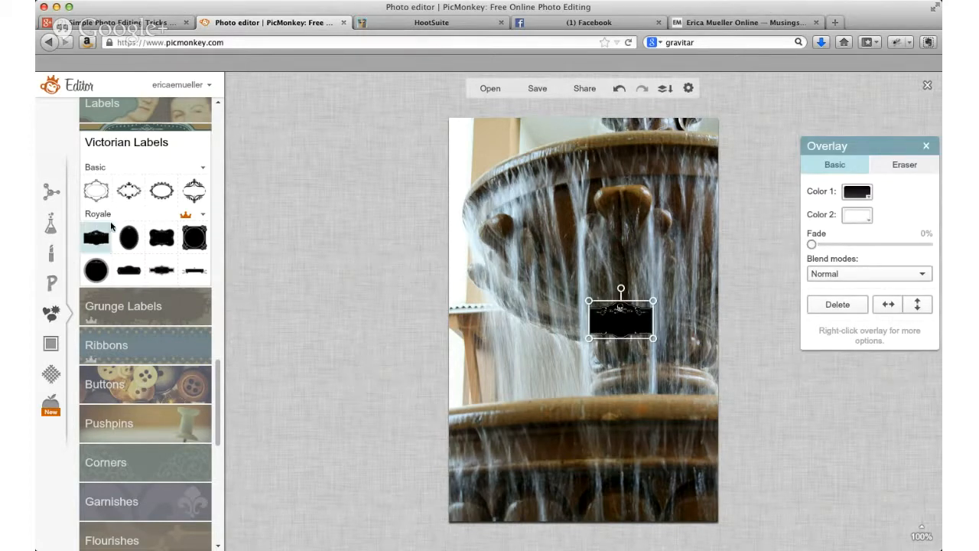
{"action": "left_click_drag", "start_coordinate": [603, 325], "coordinate": [488, 449]}
{"action": "left_click_drag", "start_coordinate": [537, 420], "coordinate": [717, 320]}
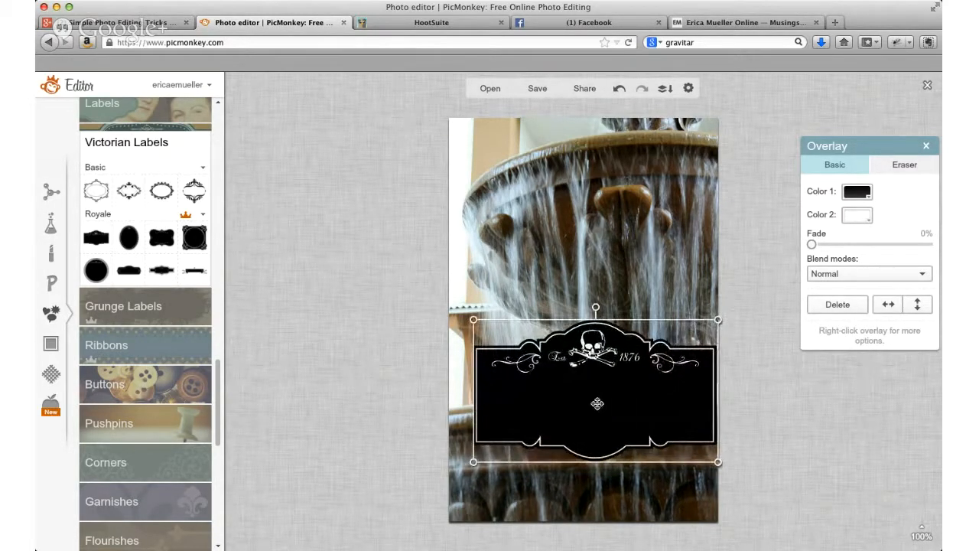
{"action": "left_click_drag", "start_coordinate": [597, 403], "coordinate": [589, 437]}
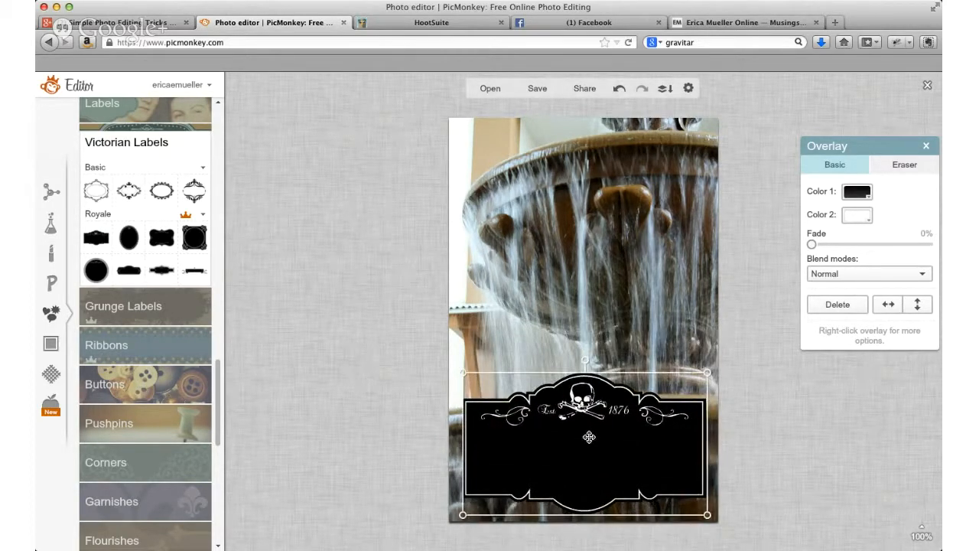
Step: Set the label overlay's Color 1 to dark purple 412b6d
{"action": "left_click", "coordinate": [857, 197]}
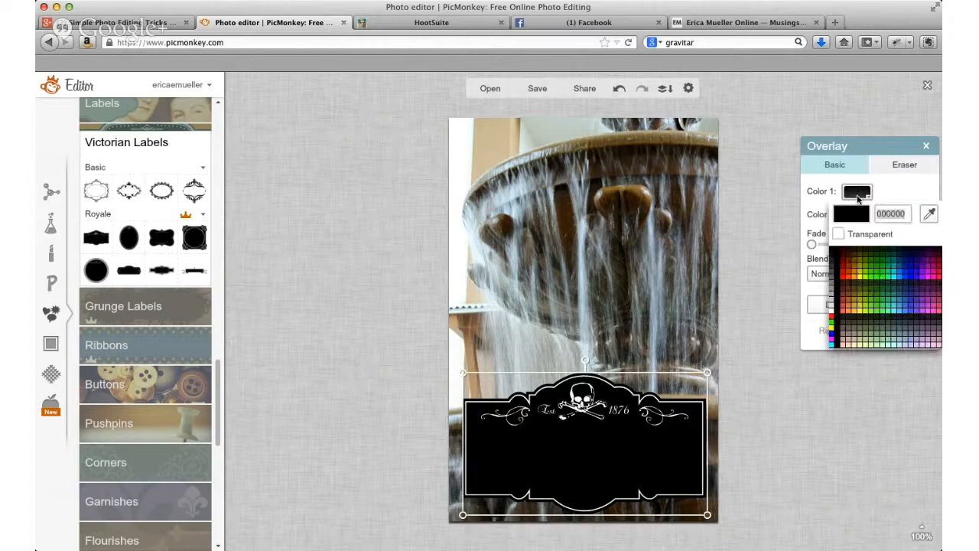
{"action": "left_click", "coordinate": [916, 277]}
{"action": "left_click", "coordinate": [916, 288]}
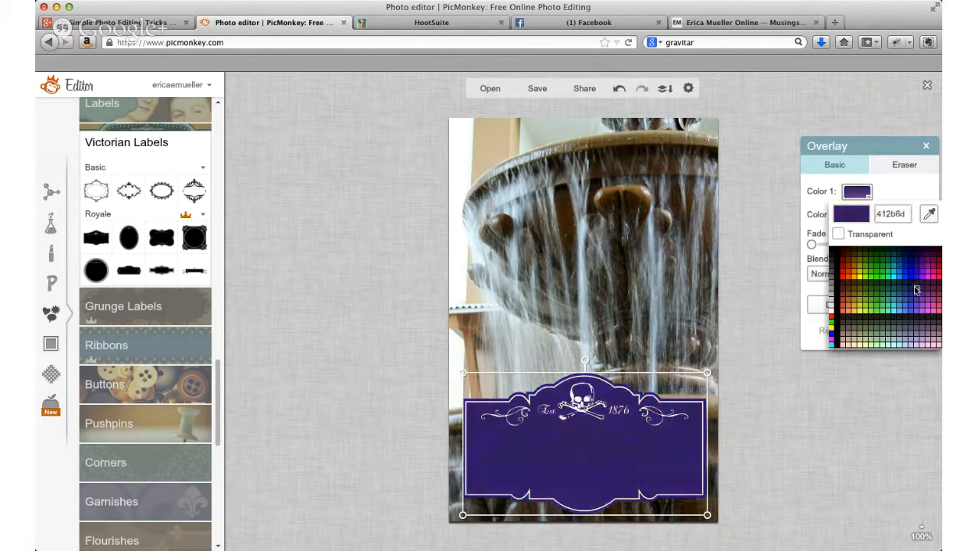
{"action": "left_click", "coordinate": [916, 290]}
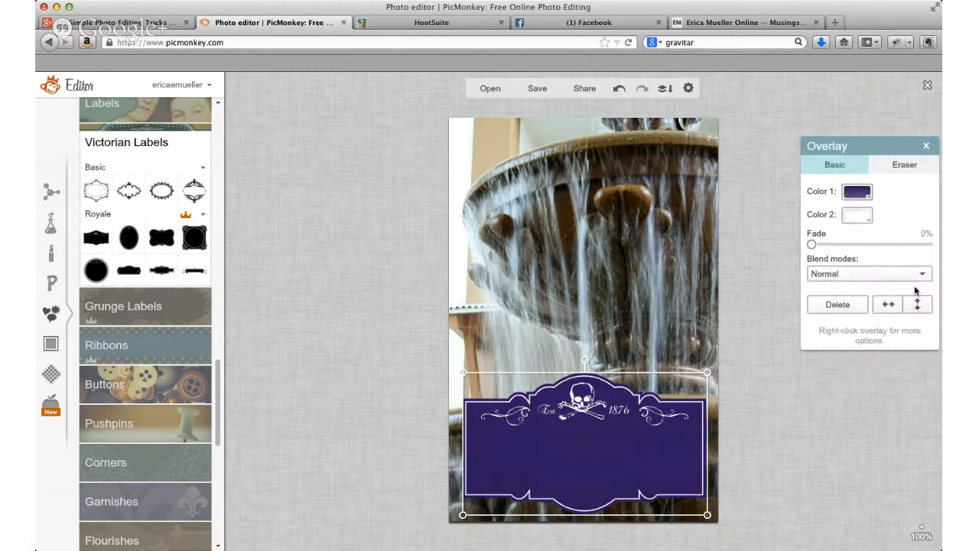
Step: Set the label overlay's Color 2 to golden brown and its fade to 19%
{"action": "left_click", "coordinate": [873, 221]}
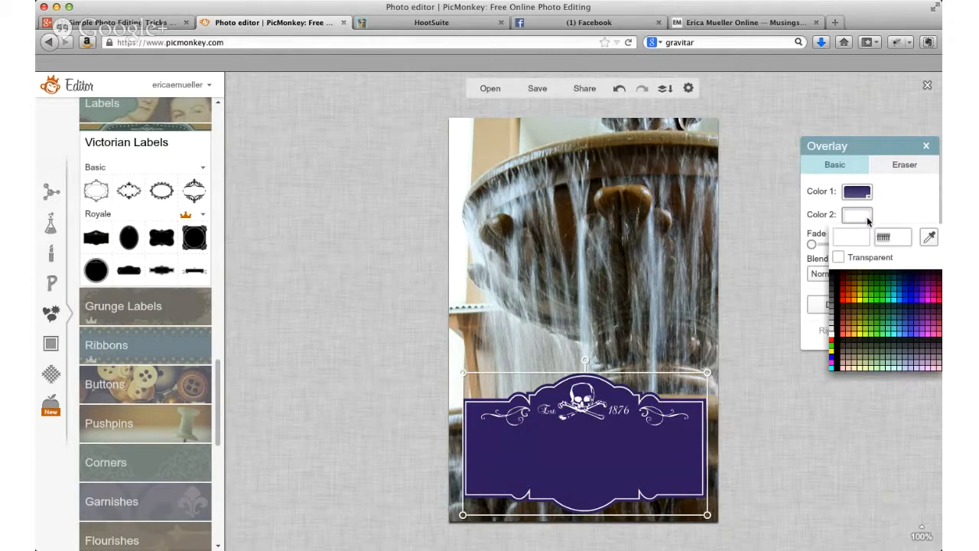
{"action": "left_click", "coordinate": [836, 274]}
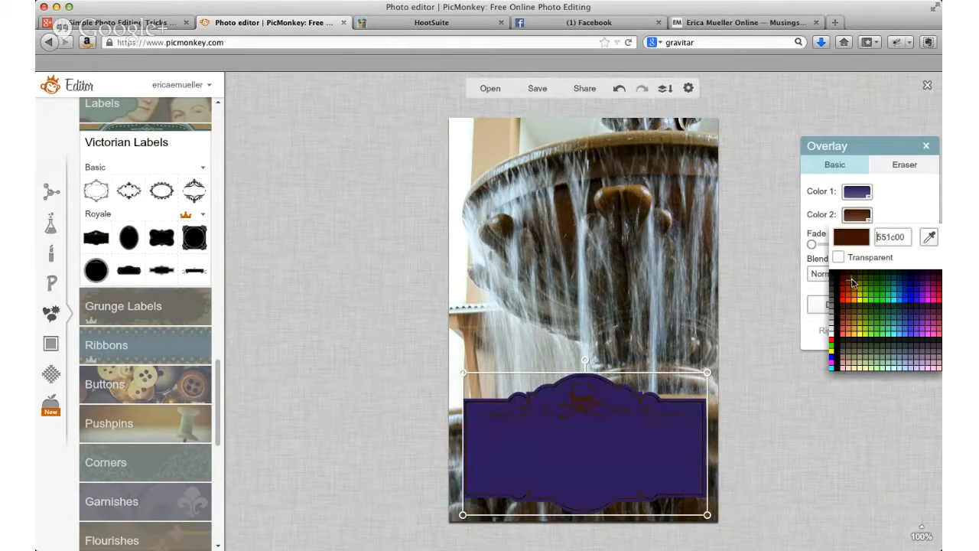
{"action": "left_click", "coordinate": [856, 287]}
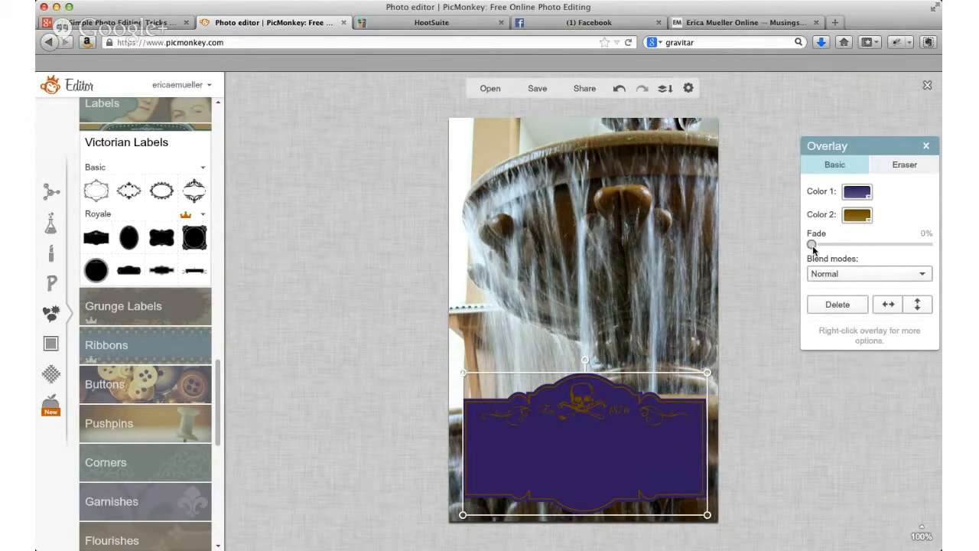
{"action": "left_click_drag", "start_coordinate": [813, 250], "coordinate": [836, 252]}
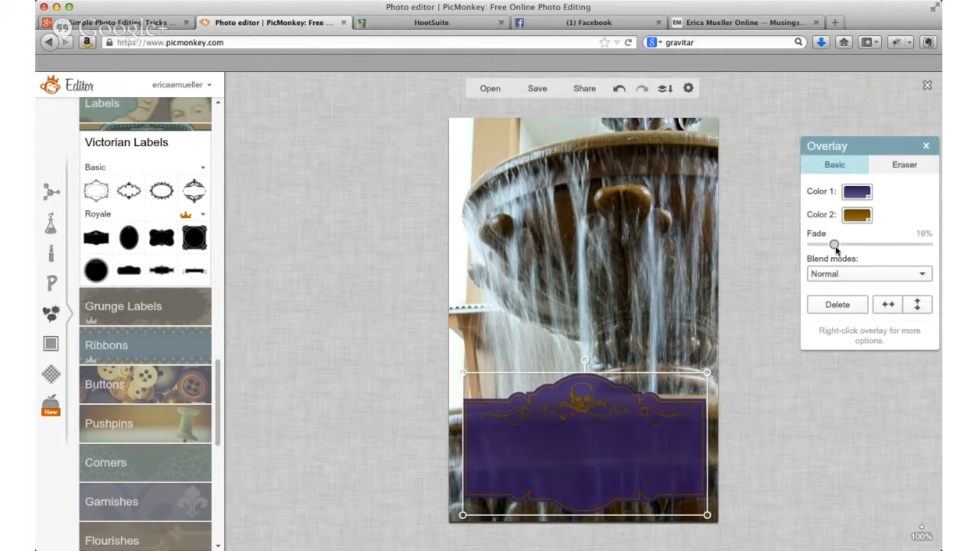
Step: Try ffcccc and 55007f as the label's Color 1, set it to white ffffff, and set the fade to 26%
{"action": "left_click", "coordinate": [868, 197]}
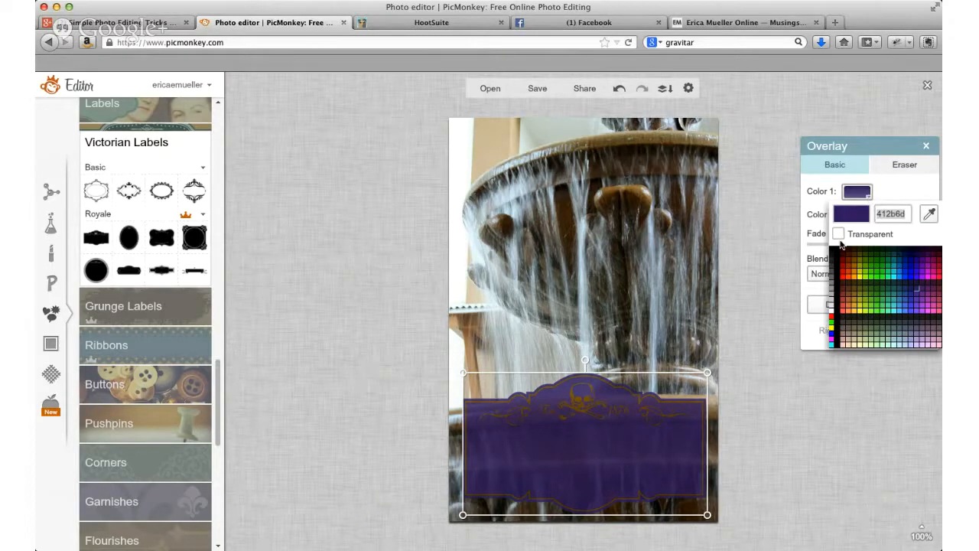
{"action": "left_click", "coordinate": [854, 283]}
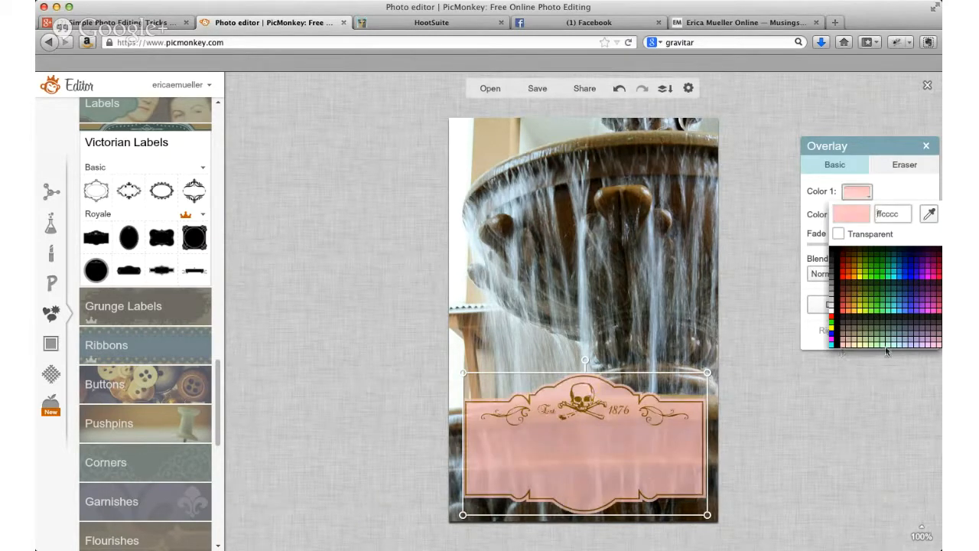
{"action": "left_click", "coordinate": [922, 260]}
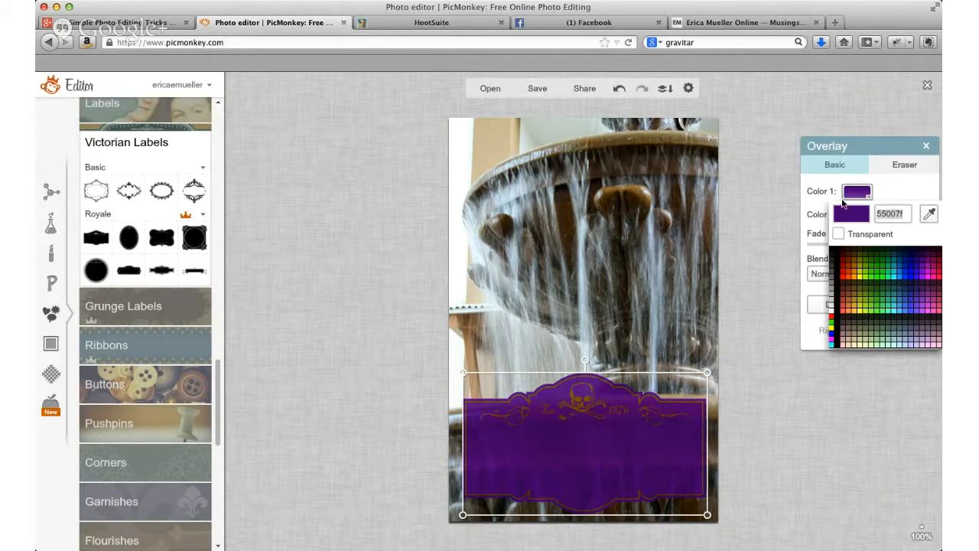
{"action": "type", "text": "ffffff"}
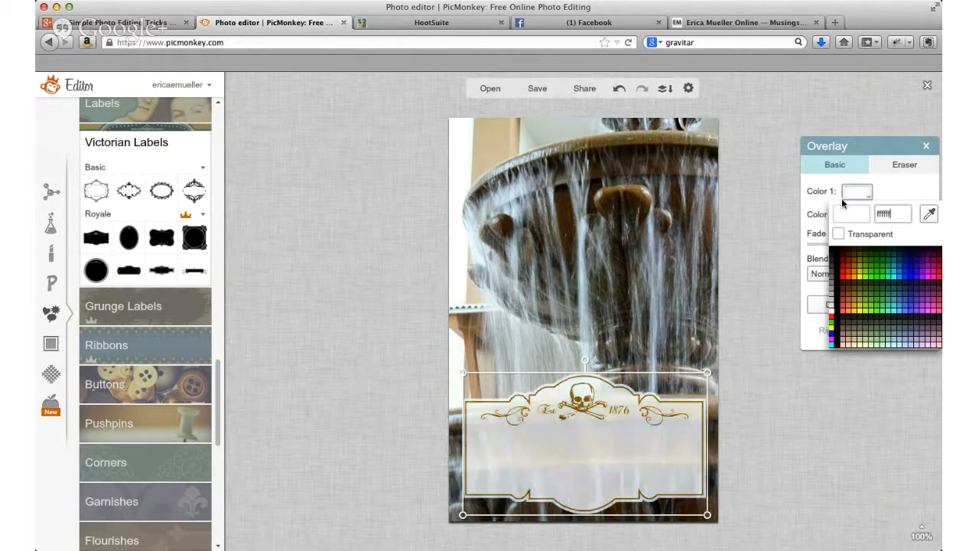
{"action": "left_click", "coordinate": [772, 460]}
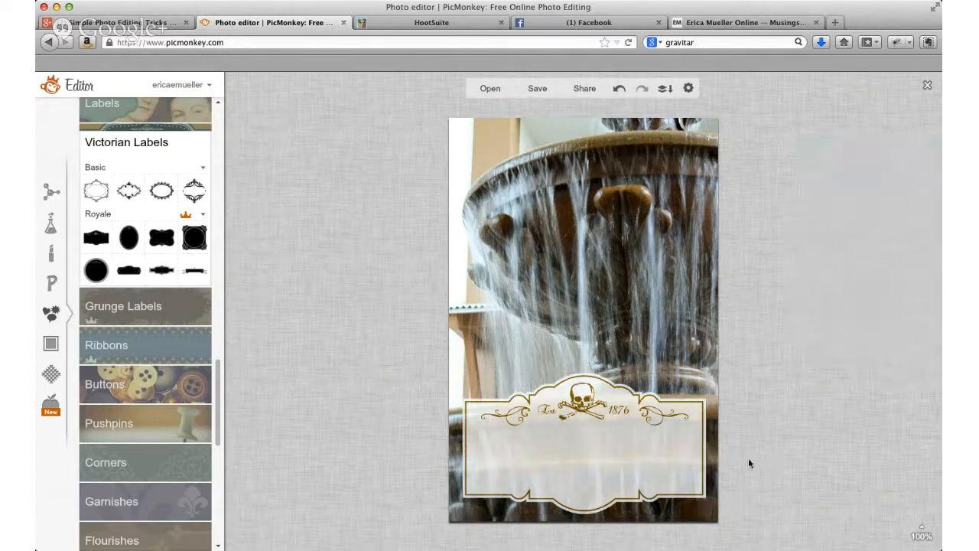
{"action": "left_click", "coordinate": [600, 442]}
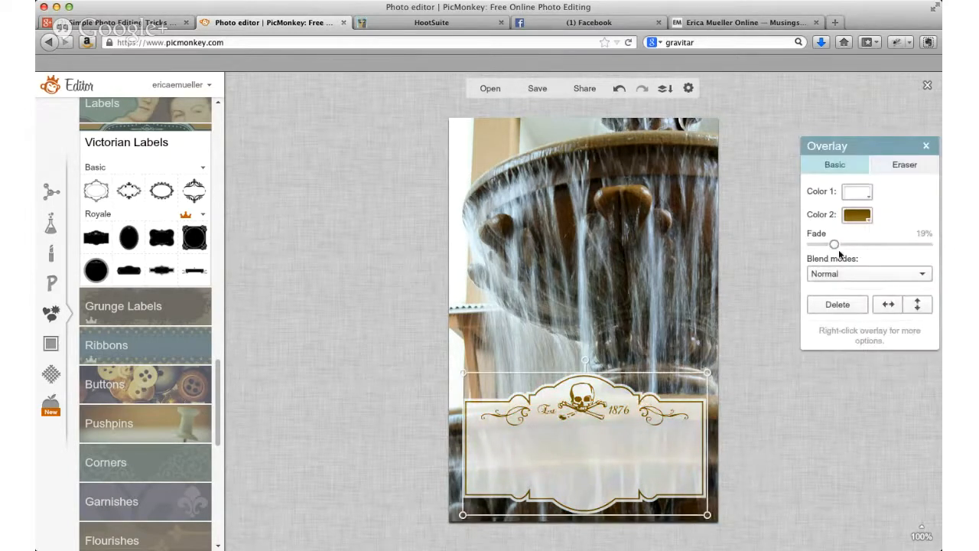
{"action": "left_click_drag", "start_coordinate": [834, 245], "coordinate": [839, 245]}
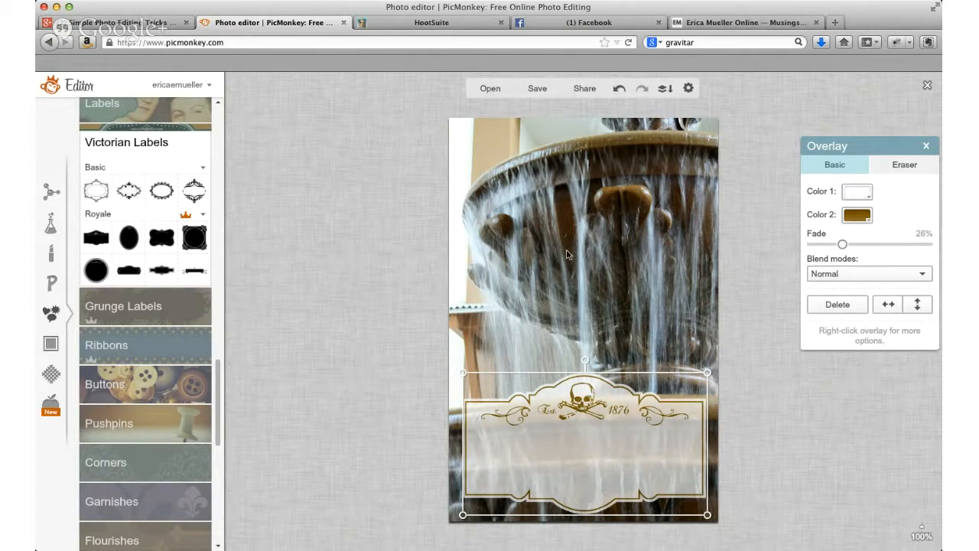
Step: Add the text "Text Shadow" in the Rokkit font inside the label
{"action": "left_click", "coordinate": [52, 284]}
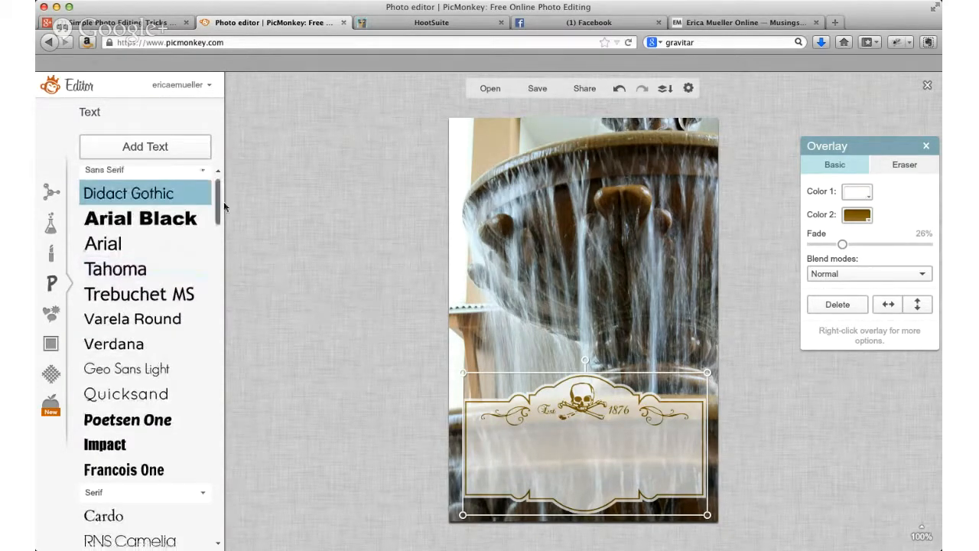
{"action": "left_click_drag", "start_coordinate": [224, 201], "coordinate": [224, 258]}
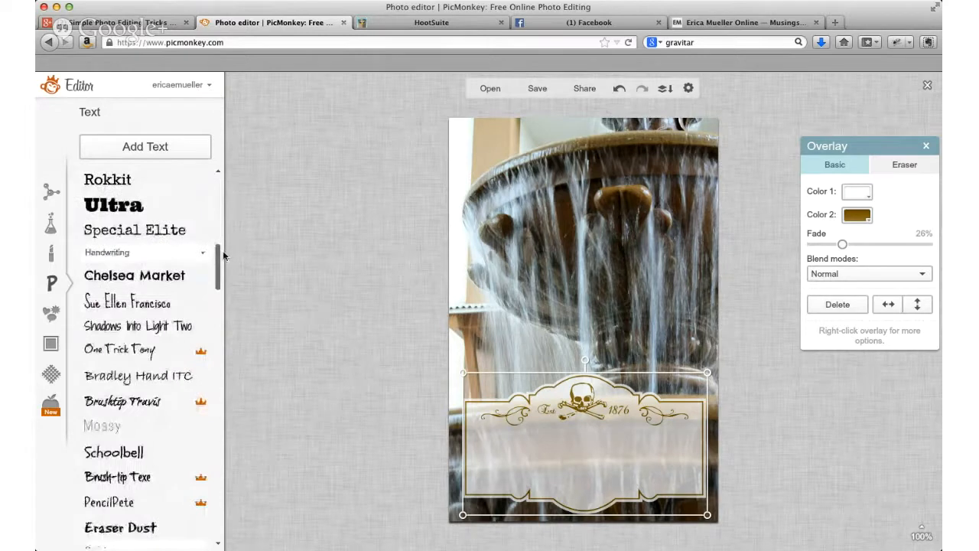
{"action": "scroll", "coordinate": [220, 258], "scroll_direction": "up", "scroll_amount": 1}
{"action": "left_click", "coordinate": [116, 223]}
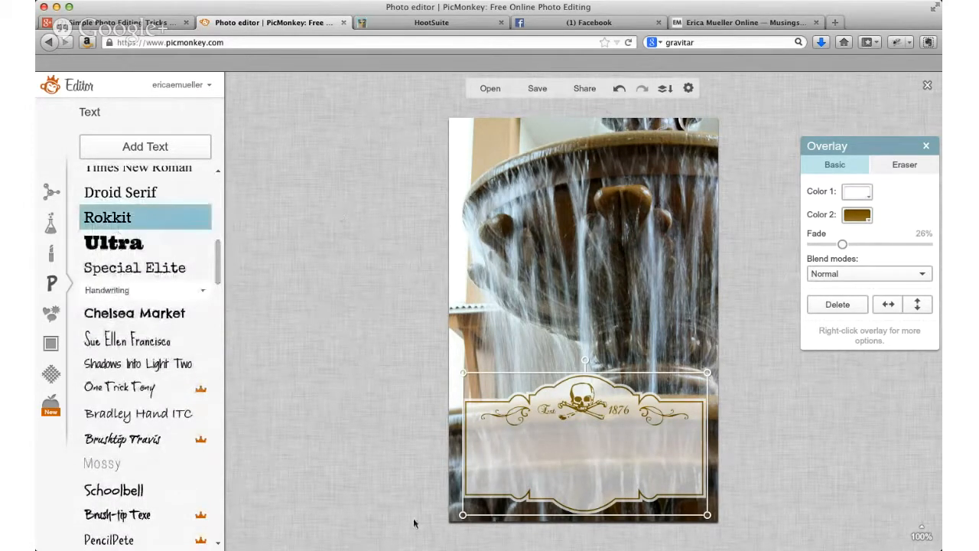
{"action": "left_click", "coordinate": [145, 145]}
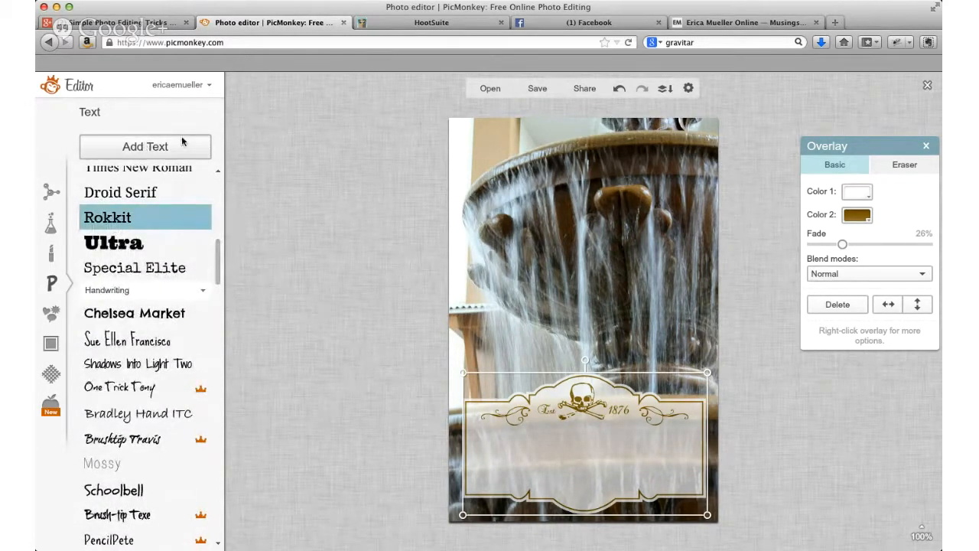
{"action": "left_click_drag", "start_coordinate": [556, 291], "coordinate": [540, 453]}
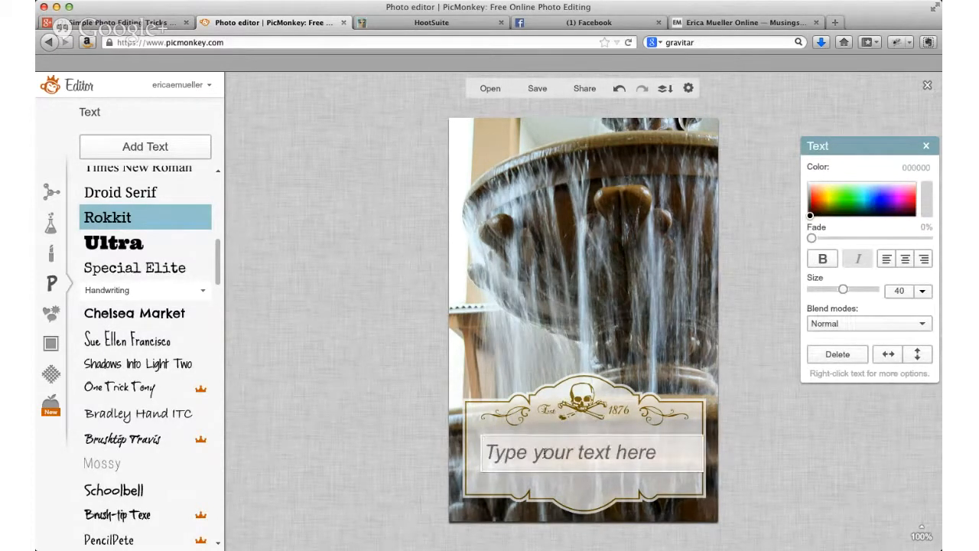
{"action": "type", "text": "Text Shadow"}
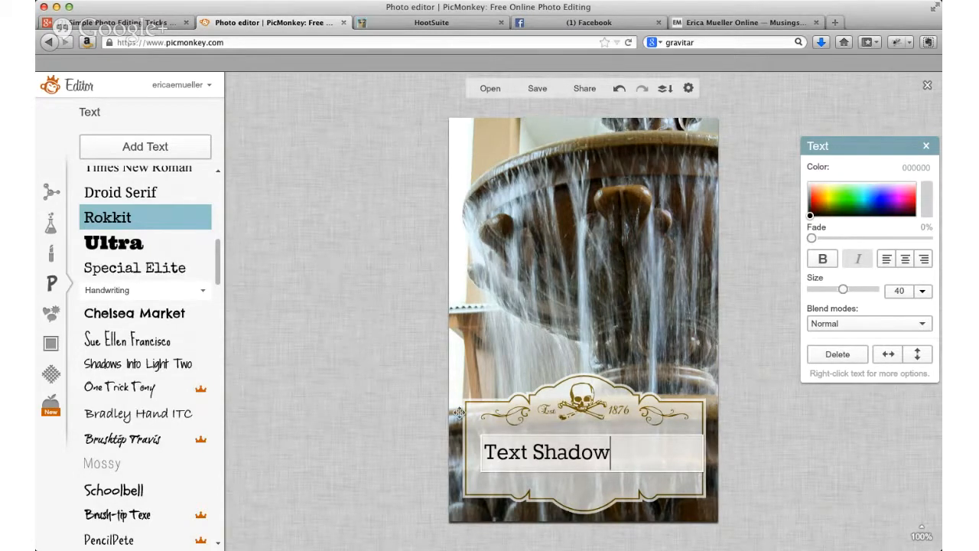
Step: Enlarge the "Text Shadow" text to size 63 and reselect its text block
{"action": "left_click_drag", "start_coordinate": [642, 451], "coordinate": [426, 430]}
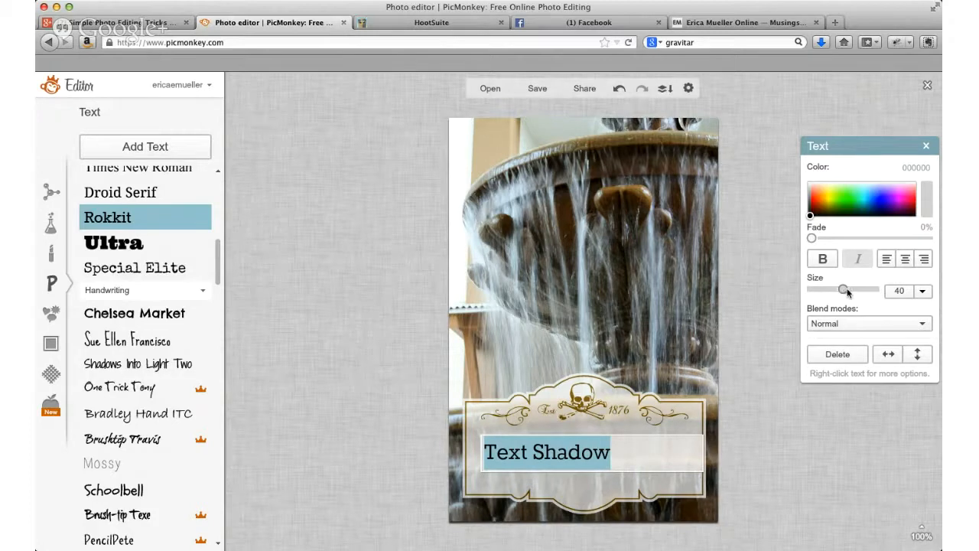
{"action": "left_click_drag", "start_coordinate": [843, 289], "coordinate": [855, 293]}
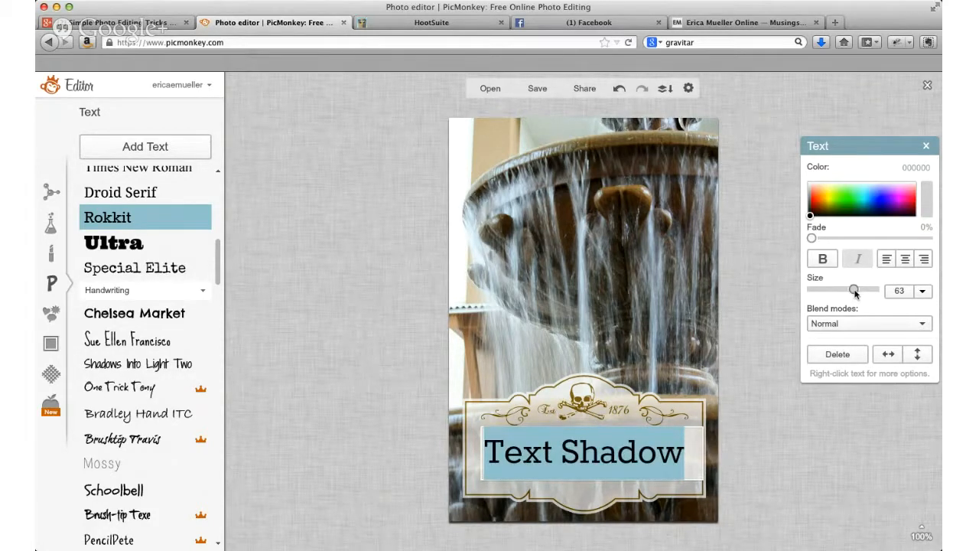
{"action": "left_click", "coordinate": [796, 496]}
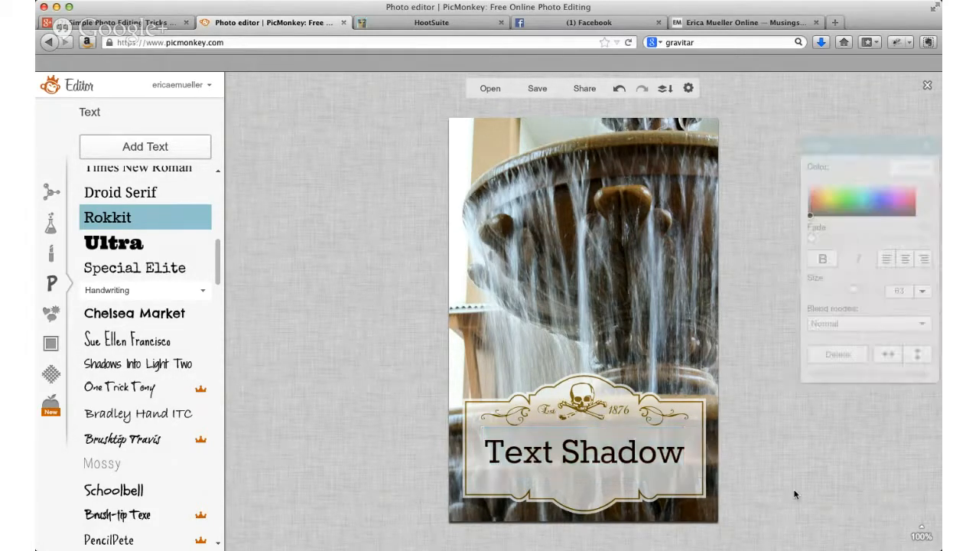
{"action": "left_click", "coordinate": [593, 456]}
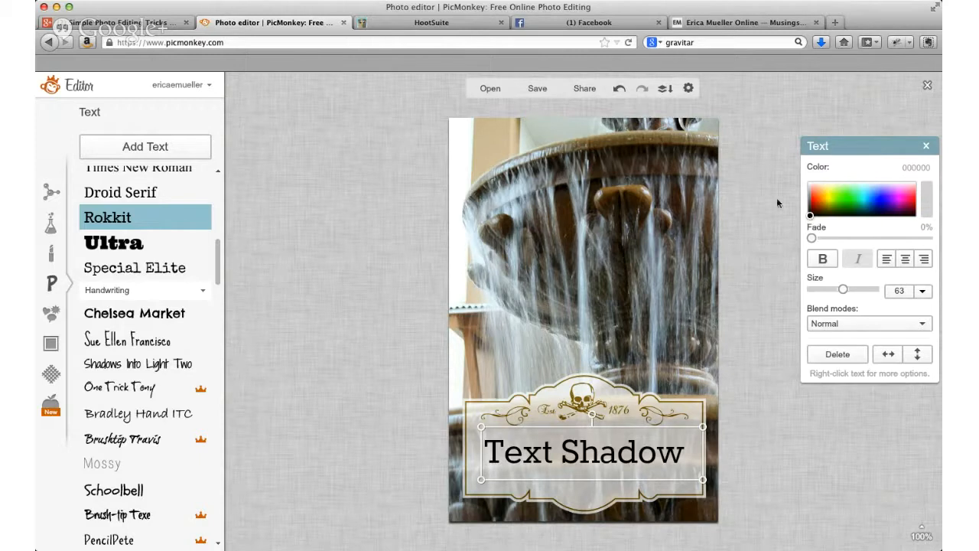
{"action": "left_click", "coordinate": [740, 195]}
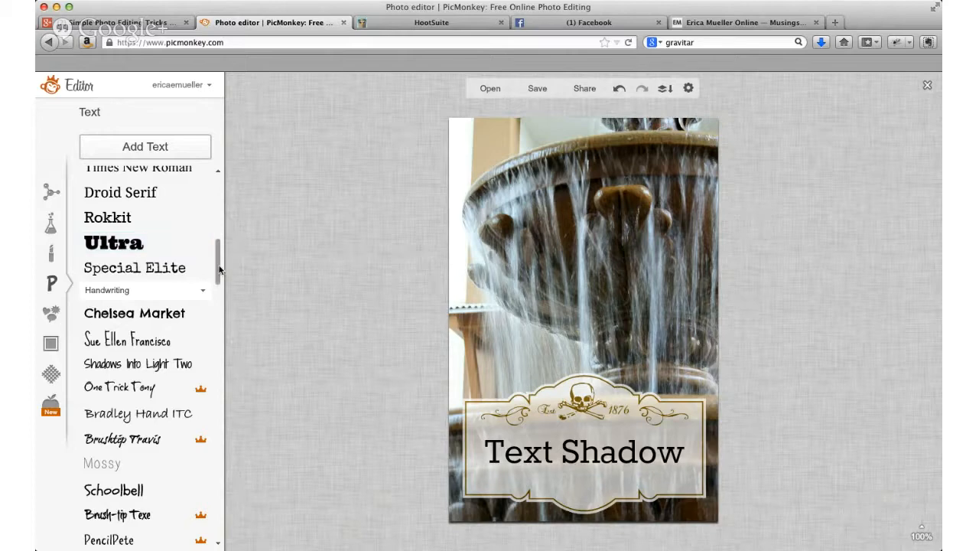
{"action": "left_click_drag", "start_coordinate": [218, 244], "coordinate": [225, 146]}
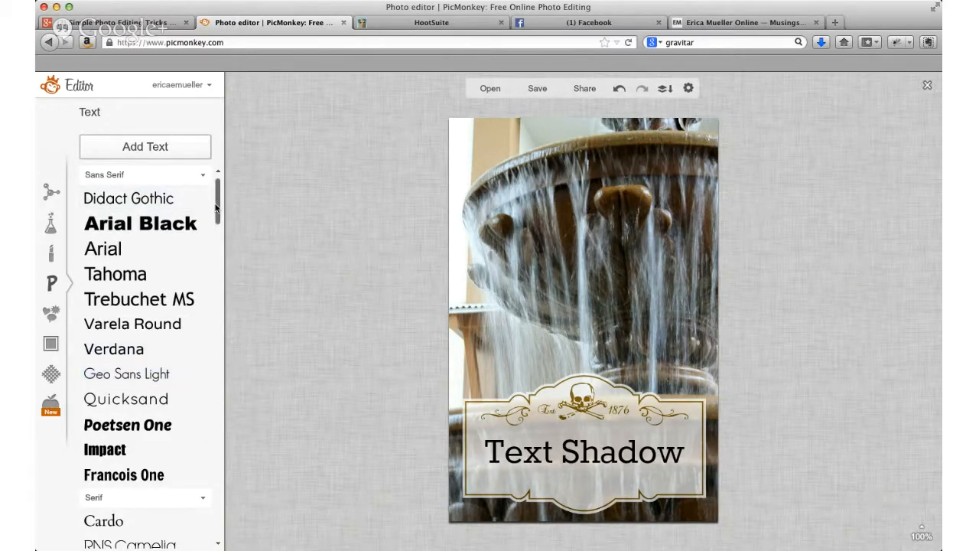
{"action": "left_click_drag", "start_coordinate": [218, 204], "coordinate": [237, 256]}
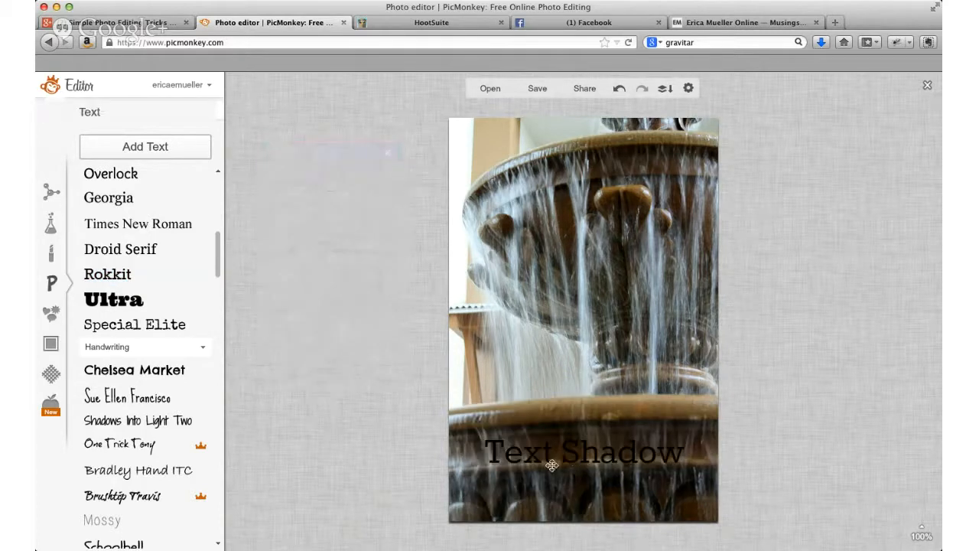
Step: Undo the removal of the label overlay and try to select the "Text Shadow" text on it
{"action": "left_click", "coordinate": [619, 88]}
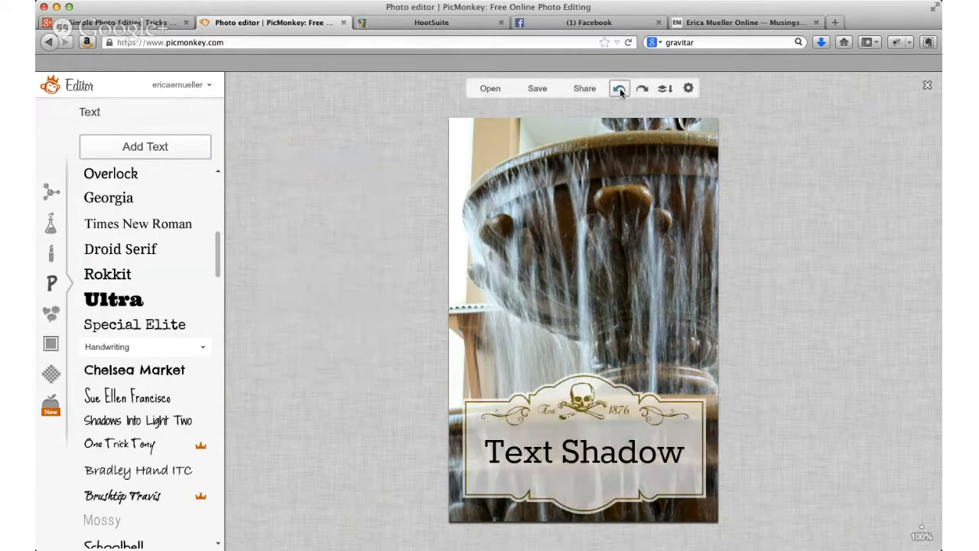
{"action": "left_click", "coordinate": [557, 452]}
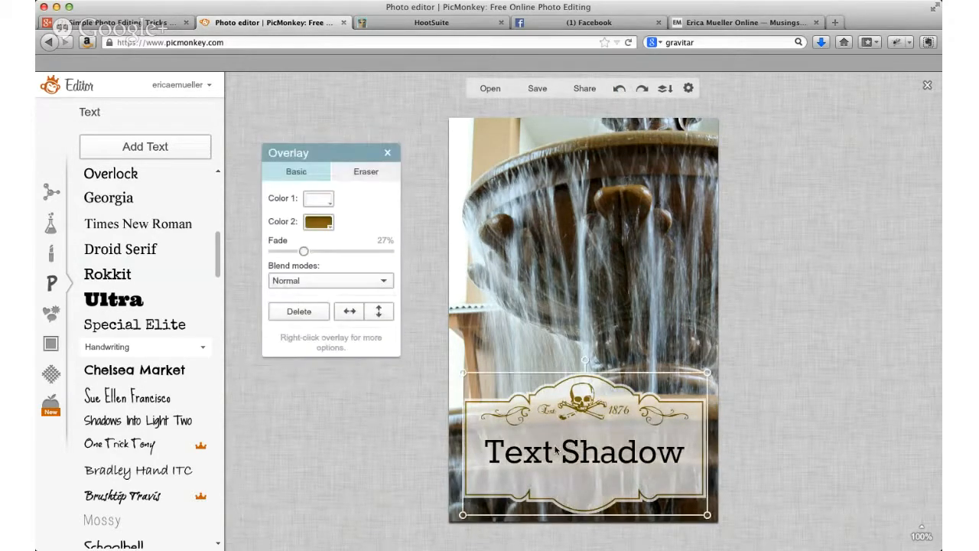
{"action": "left_click", "coordinate": [636, 286]}
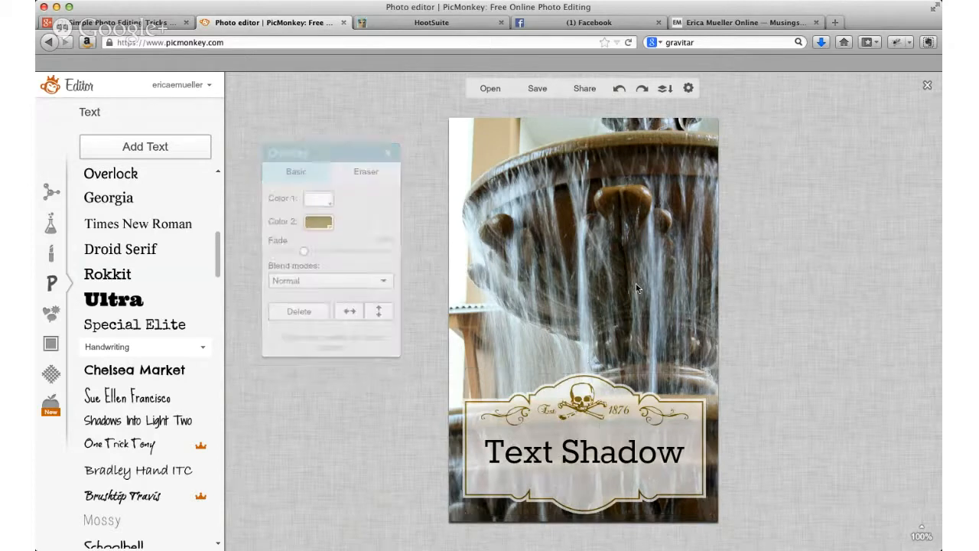
{"action": "left_click", "coordinate": [634, 452]}
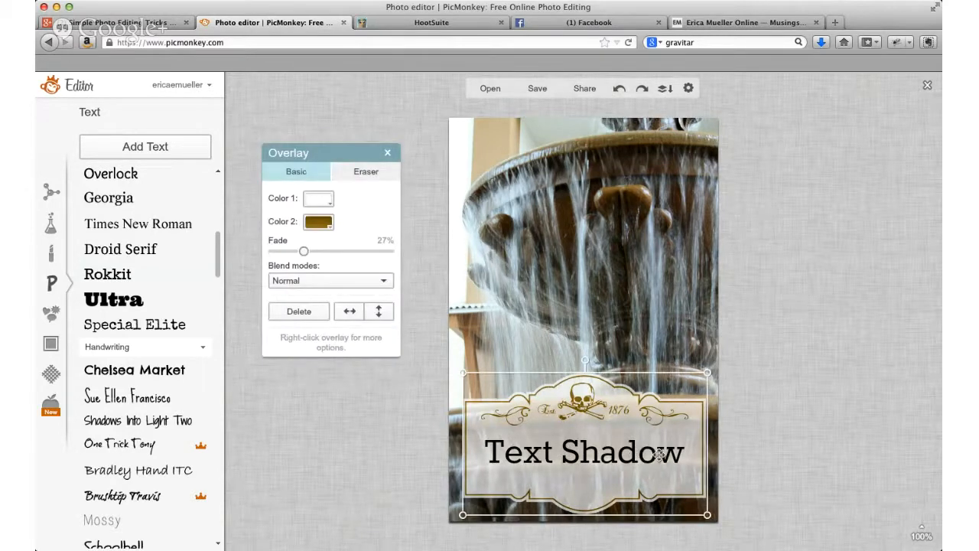
{"action": "left_click", "coordinate": [791, 424]}
{"action": "left_click", "coordinate": [660, 461]}
{"action": "left_click", "coordinate": [644, 293]}
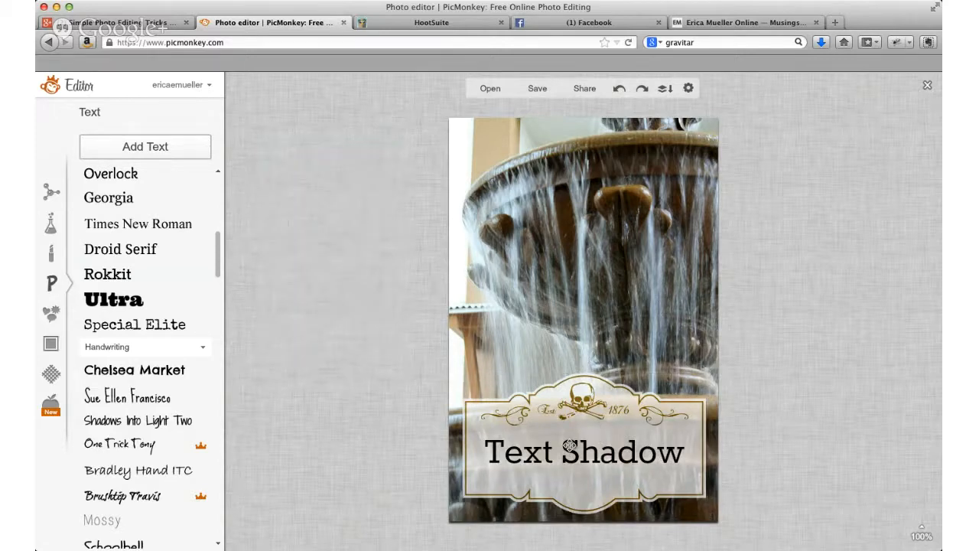
{"action": "left_click", "coordinate": [571, 448]}
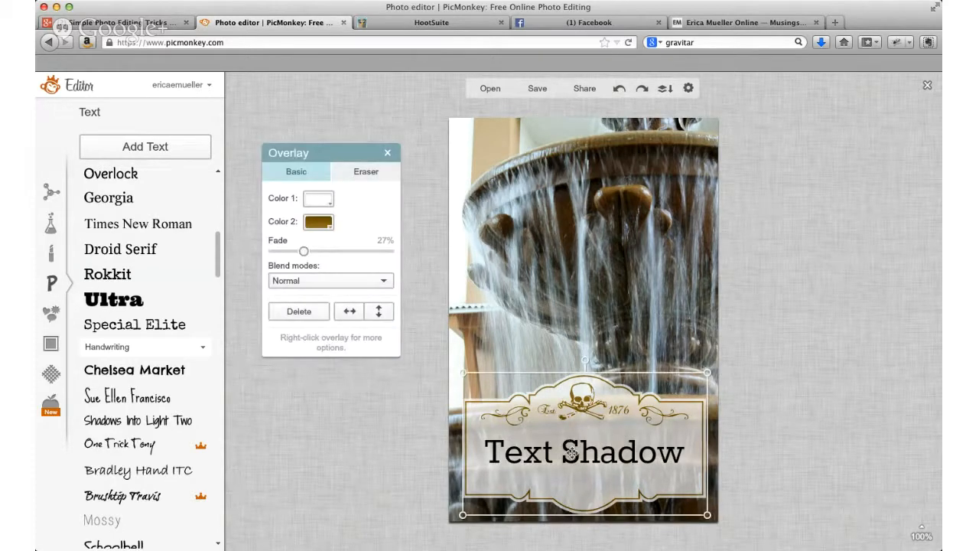
Step: Widen the "Text Shadow" text box well past the photo's right edge, moving the label overlay up out of the way and back again
{"action": "left_click_drag", "start_coordinate": [633, 485], "coordinate": [628, 286]}
{"action": "left_click", "coordinate": [622, 459]}
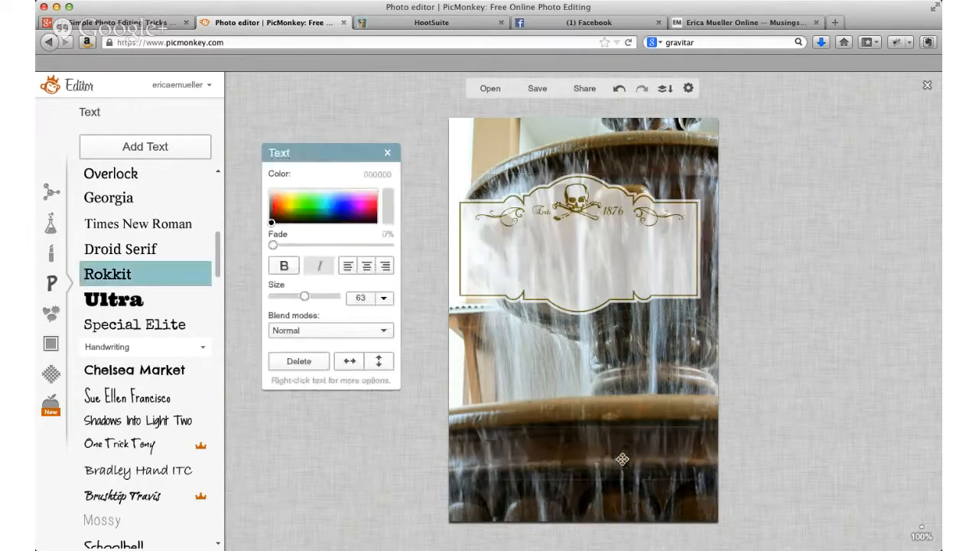
{"action": "left_click_drag", "start_coordinate": [708, 453], "coordinate": [901, 453]}
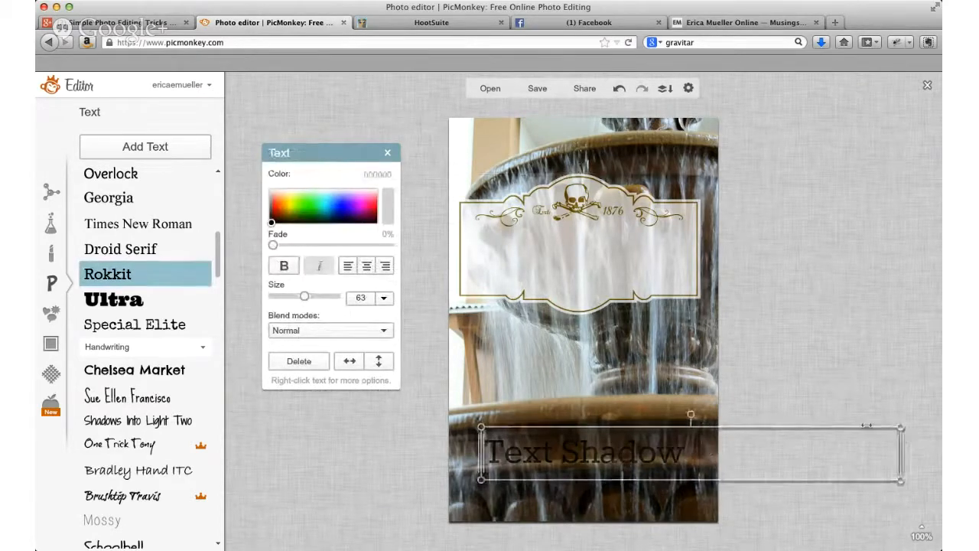
{"action": "left_click_drag", "start_coordinate": [593, 268], "coordinate": [596, 462]}
Step: Paste a duplicate of the "Text Shadow" text and set the copy's color to light gray c6c6c6
{"action": "left_click", "coordinate": [732, 454]}
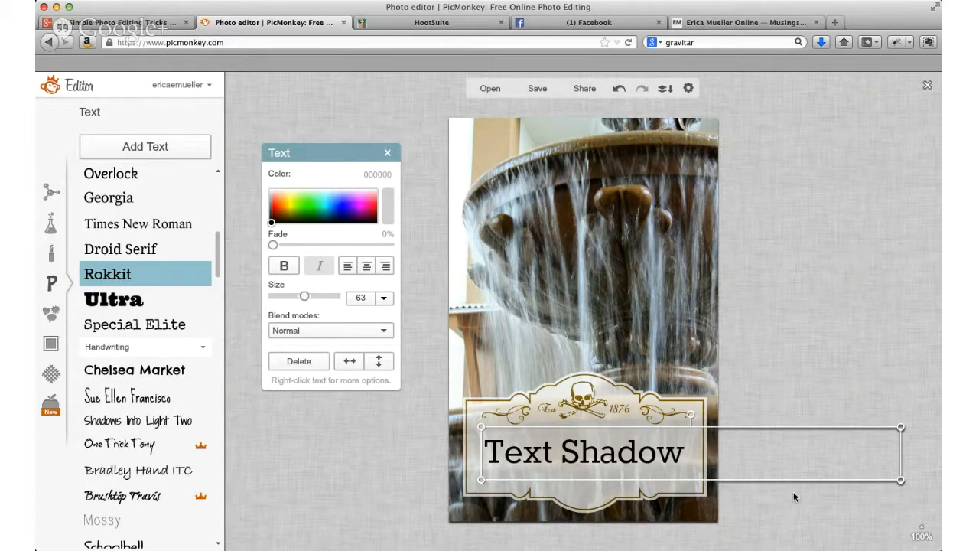
{"action": "key", "text": "super+v"}
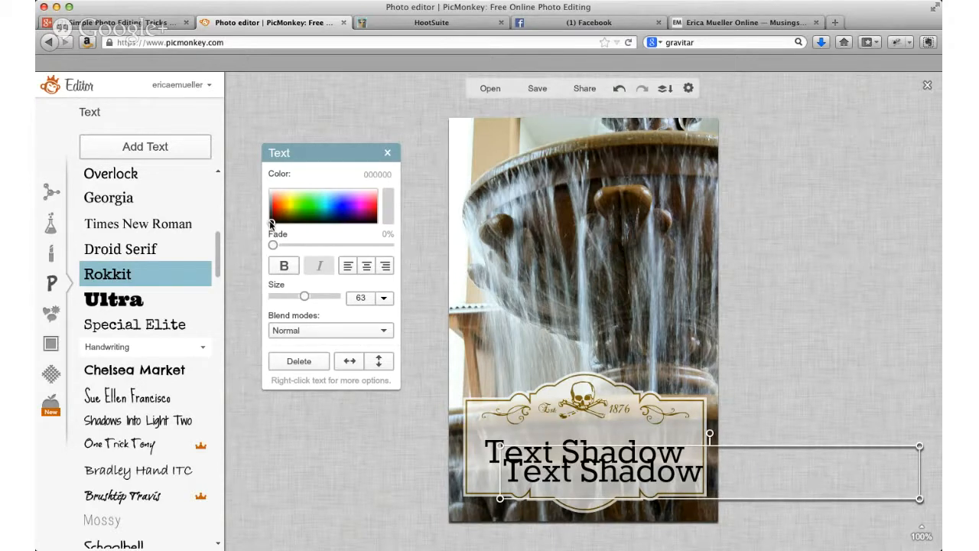
{"action": "left_click_drag", "start_coordinate": [271, 223], "coordinate": [262, 195]}
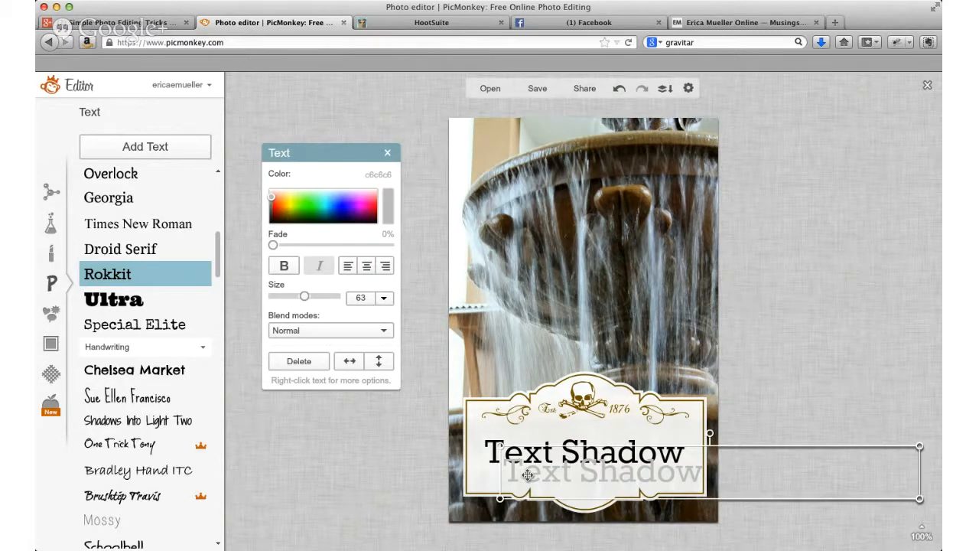
Step: Move the gray text copy slightly below and to the right of the black text, and set its color to a0a0a0
{"action": "mouse_move", "coordinate": [527, 475]}
{"action": "left_mouse_down"}
{"action": "mouse_move", "coordinate": [506, 455]}
{"action": "mouse_move", "coordinate": [513, 465]}
{"action": "left_mouse_up"}
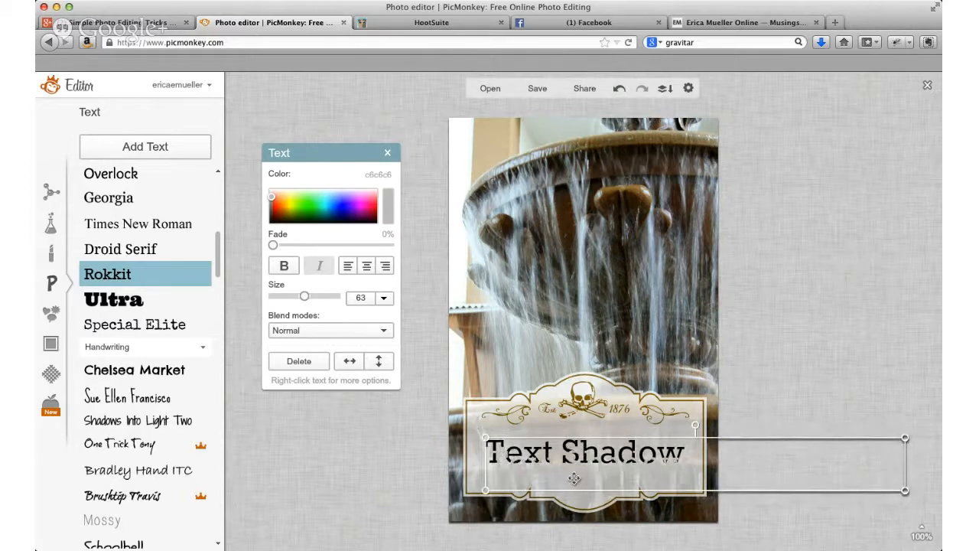
{"action": "mouse_move", "coordinate": [574, 478]}
{"action": "left_mouse_down"}
{"action": "mouse_move", "coordinate": [582, 483]}
{"action": "mouse_move", "coordinate": [582, 463]}
{"action": "left_mouse_up"}
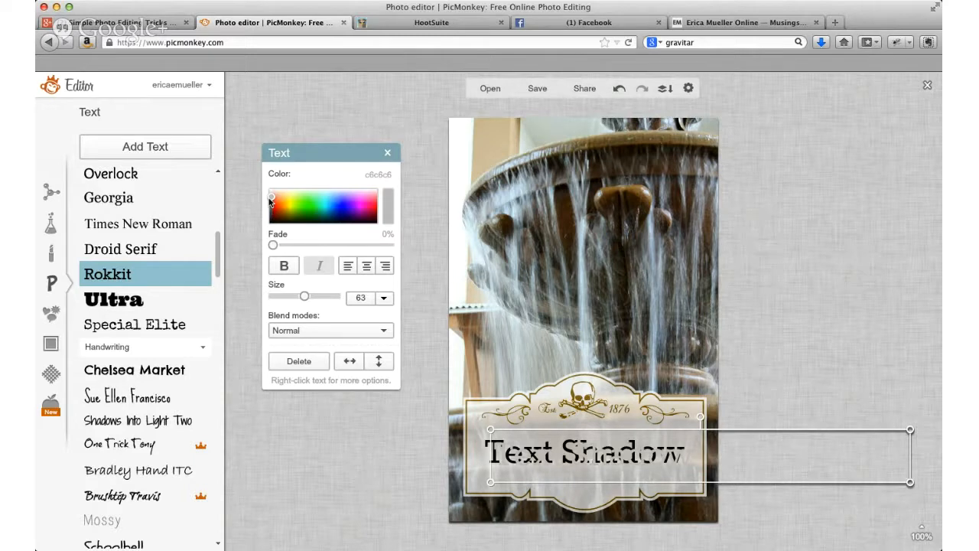
{"action": "left_click", "coordinate": [267, 201]}
{"action": "left_click_drag", "start_coordinate": [266, 200], "coordinate": [254, 205]}
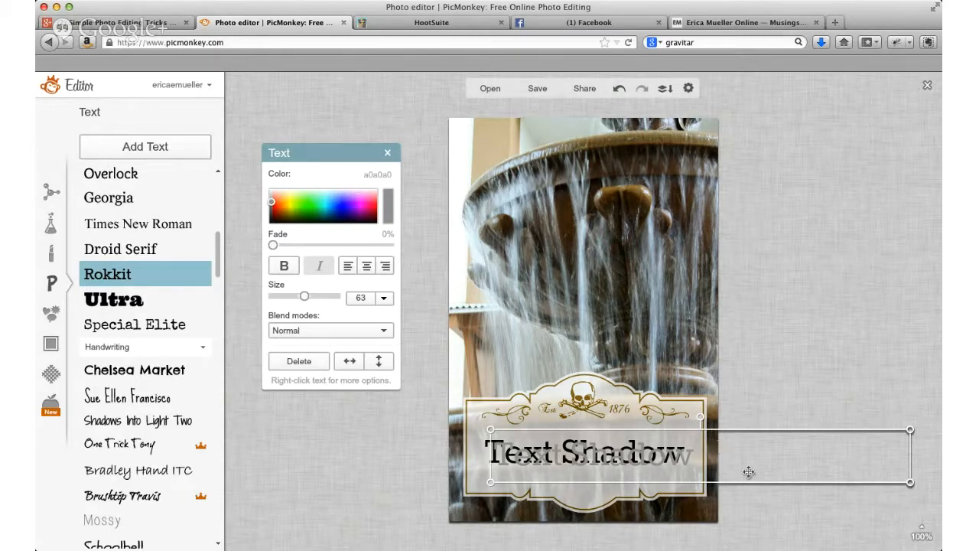
Step: Bring the black "Text Shadow" text to the front and narrow its text box so the gray copy's box extends beyond it
{"action": "left_click", "coordinate": [745, 484]}
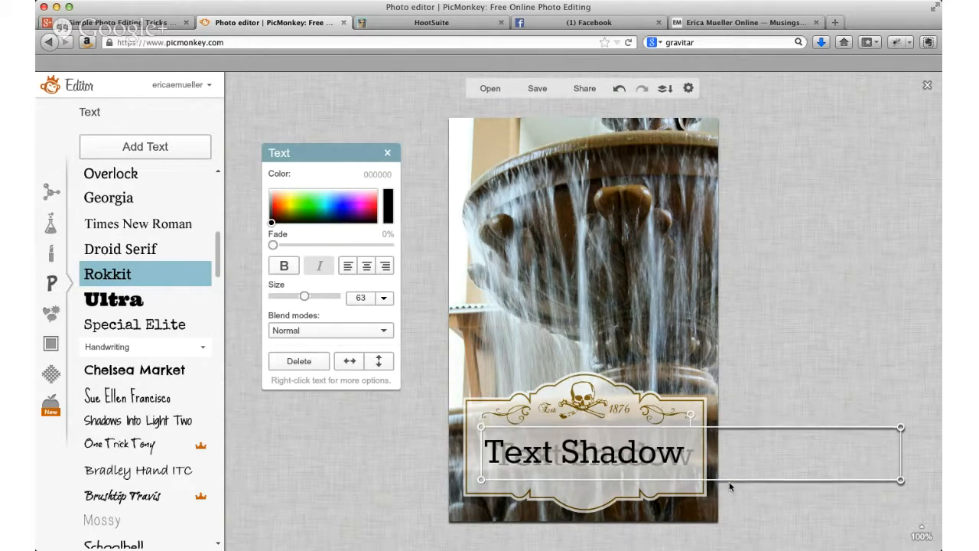
{"action": "left_click_drag", "start_coordinate": [901, 461], "coordinate": [788, 459]}
Step: Select the gray text copy and nudge it up, left and slightly down until it closely offsets the black text, then deselect it
{"action": "left_click", "coordinate": [852, 461]}
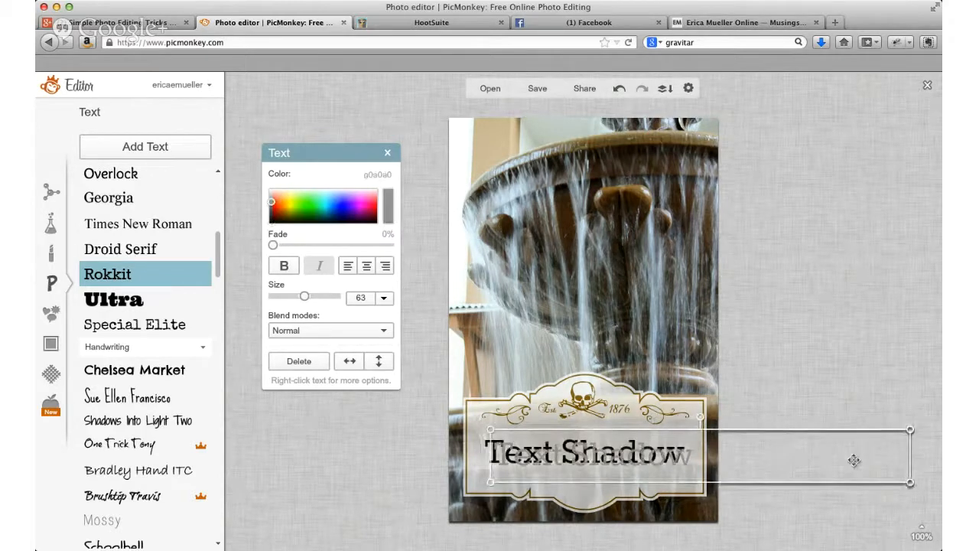
{"action": "key", "text": "Up"}
{"action": "key", "text": "Up"}
{"action": "key", "text": "Up"}
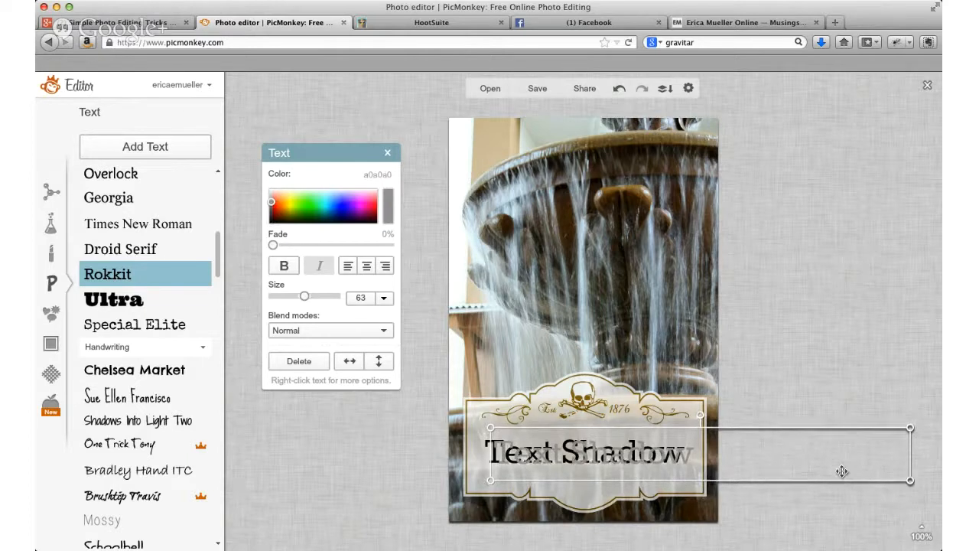
{"action": "key", "text": "Left"}
{"action": "key", "text": "Left"}
{"action": "key", "text": "Left"}
{"action": "key", "text": "Left"}
{"action": "key", "text": "Left"}
{"action": "key", "text": "Left"}
{"action": "key", "text": "Left"}
{"action": "key", "text": "Left"}
{"action": "key", "text": "Left"}
{"action": "key", "text": "Left"}
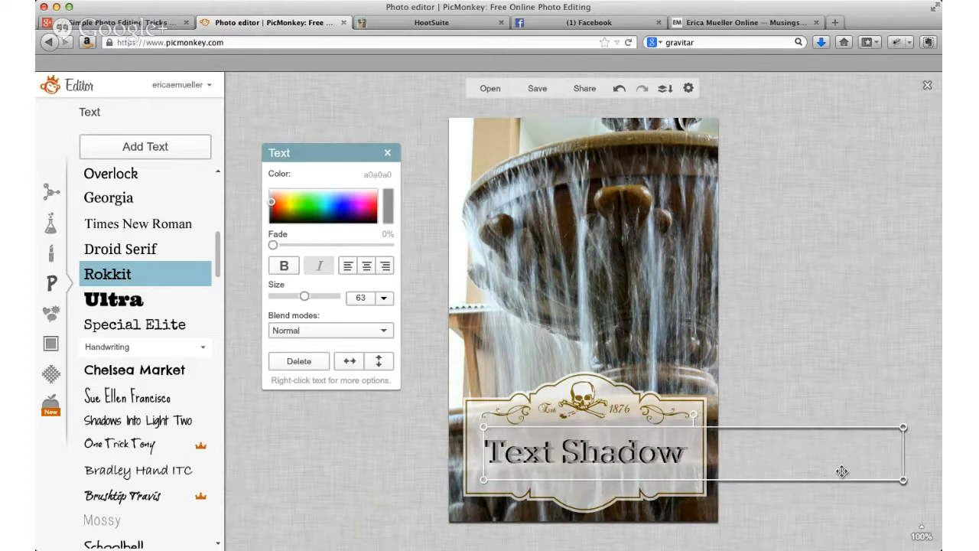
{"action": "key", "text": "Down"}
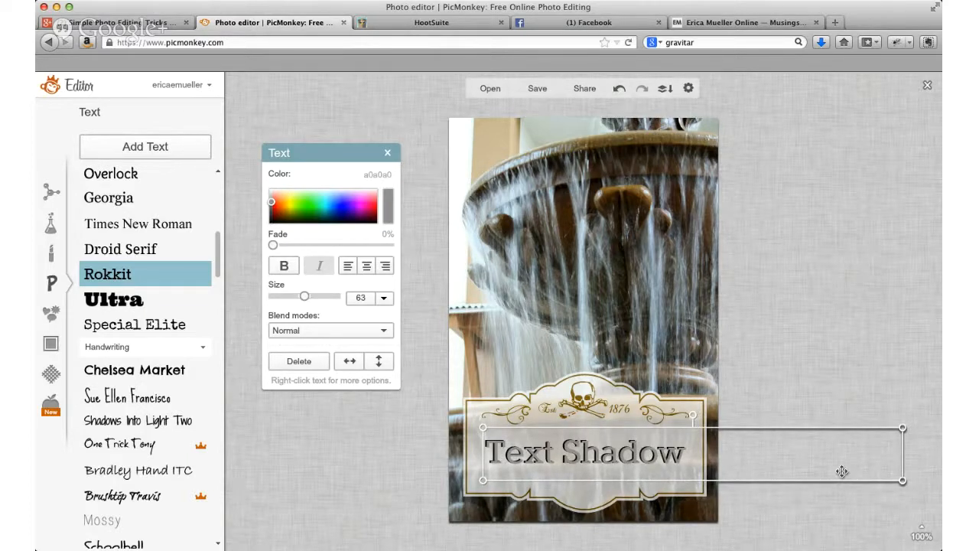
{"action": "key", "text": "Down"}
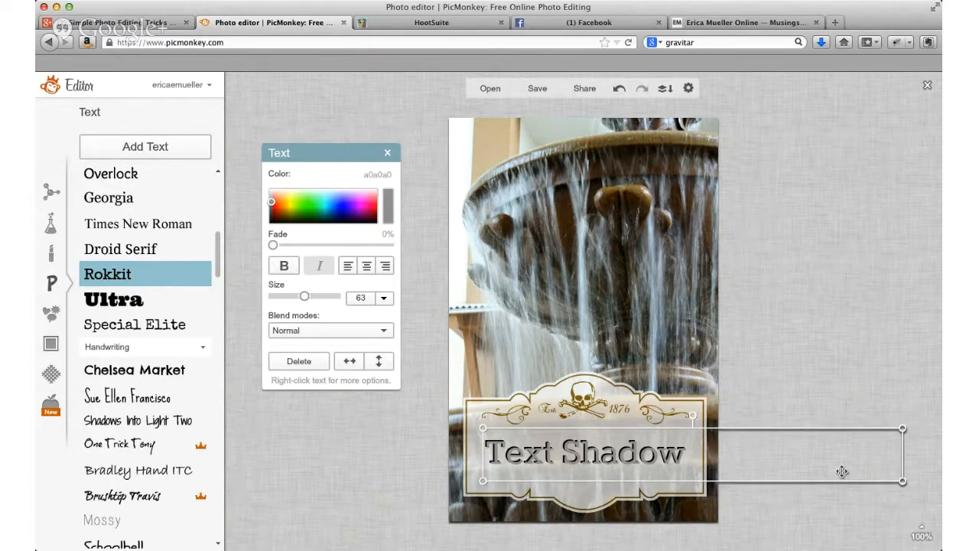
{"action": "left_click", "coordinate": [837, 397]}
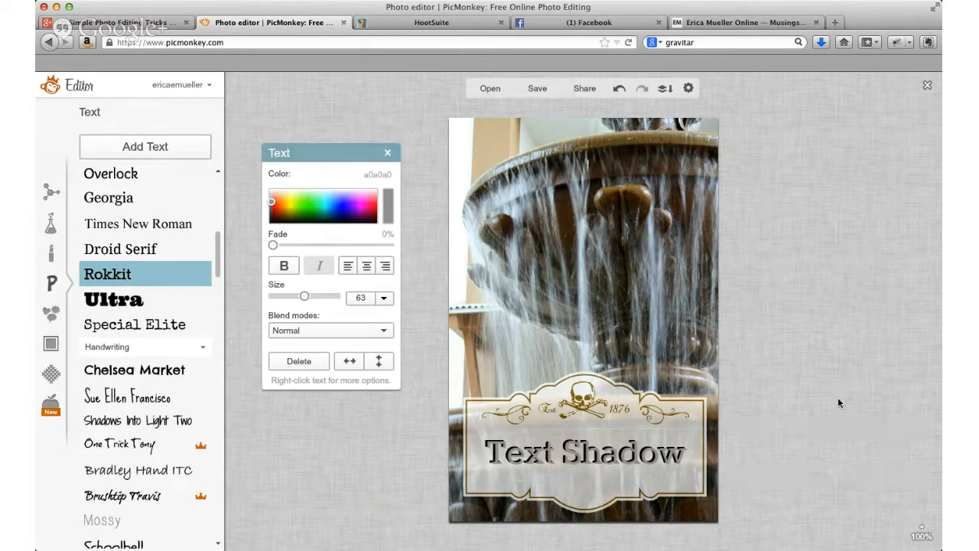
Step: Reselect the gray text copy and nudge it upward until it sits just below and beside the black text as a shadow
{"action": "left_click", "coordinate": [616, 429]}
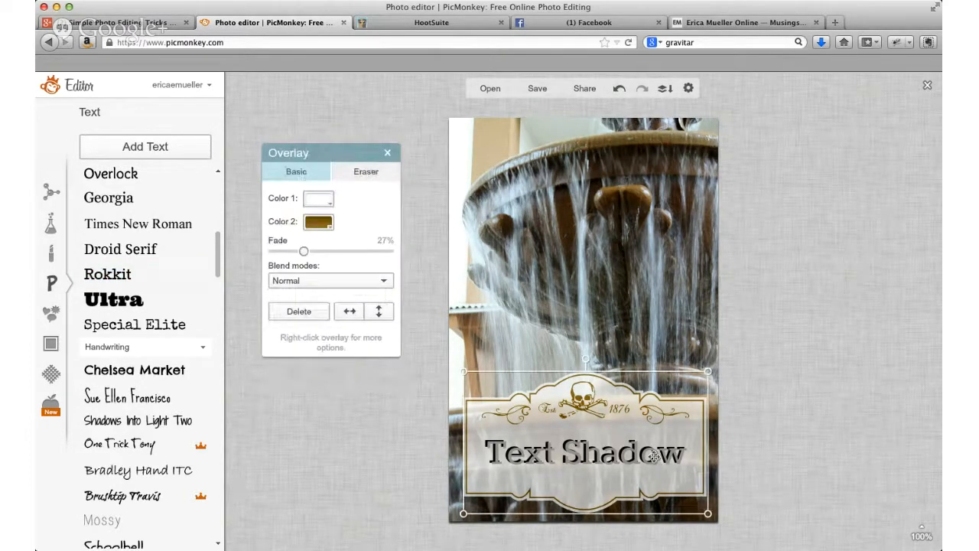
{"action": "left_click", "coordinate": [813, 475]}
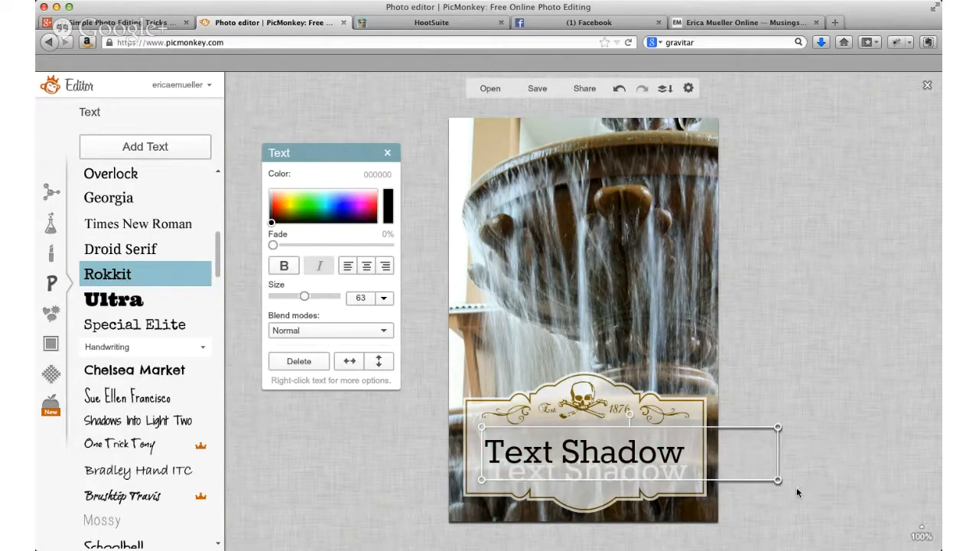
{"action": "left_click", "coordinate": [769, 499]}
{"action": "left_click", "coordinate": [679, 479]}
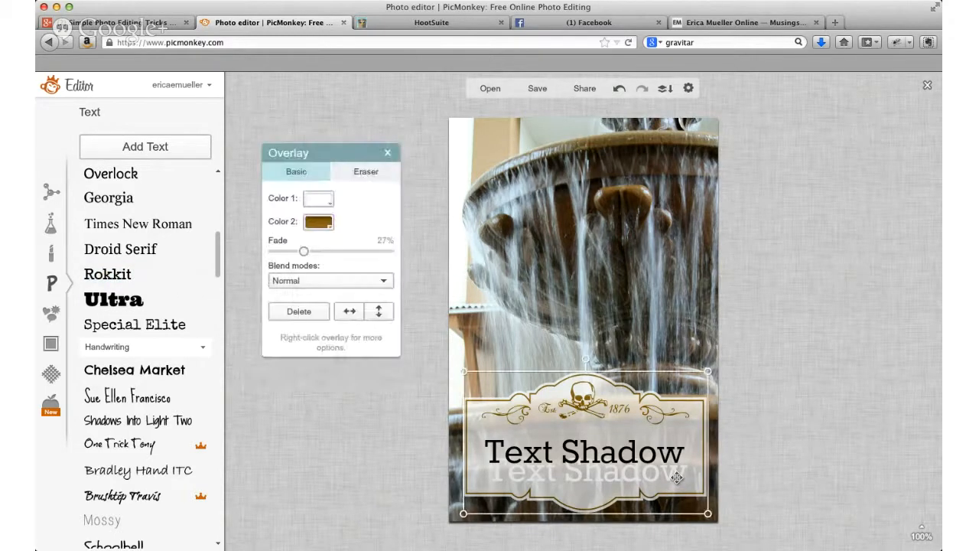
{"action": "left_click", "coordinate": [758, 475]}
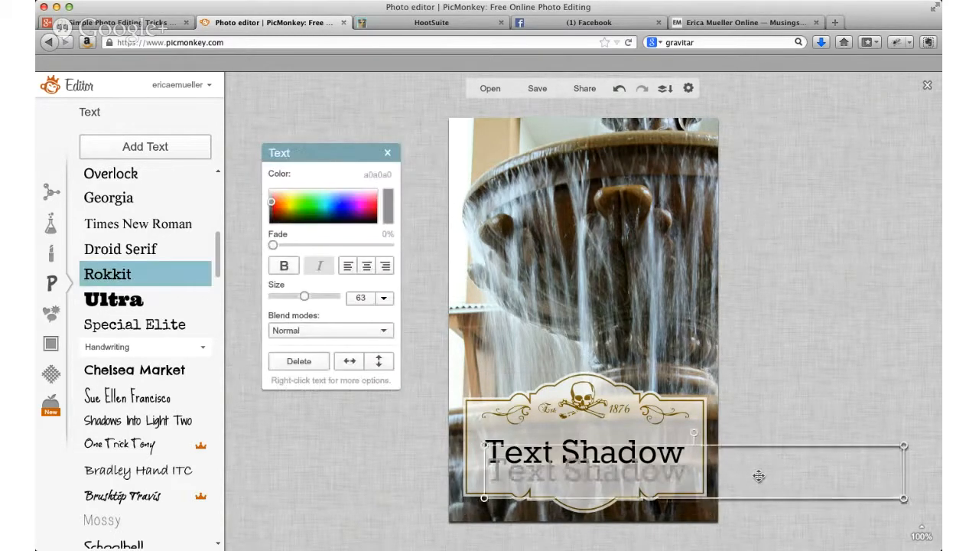
{"action": "key", "text": "Up"}
{"action": "key", "text": "Up"}
{"action": "key", "text": "Up"}
{"action": "key", "text": "Up"}
{"action": "key", "text": "Up"}
{"action": "key", "text": "Up"}
{"action": "key", "text": "Up"}
{"action": "key", "text": "Up"}
{"action": "key", "text": "Up"}
{"action": "key", "text": "Up"}
{"action": "key", "text": "Up"}
{"action": "key", "text": "Up"}
{"action": "key", "text": "Up"}
{"action": "key", "text": "Up"}
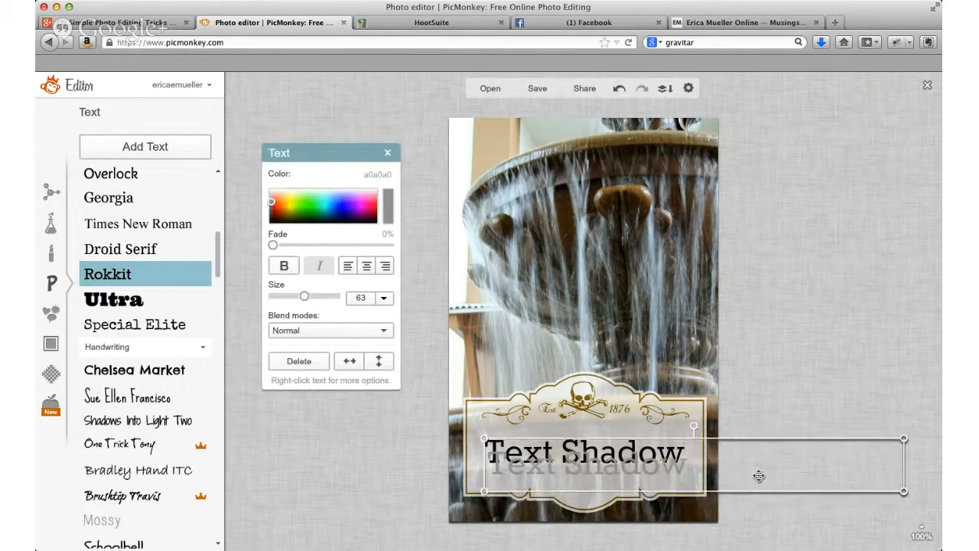
{"action": "key", "text": "Up"}
{"action": "key", "text": "Up"}
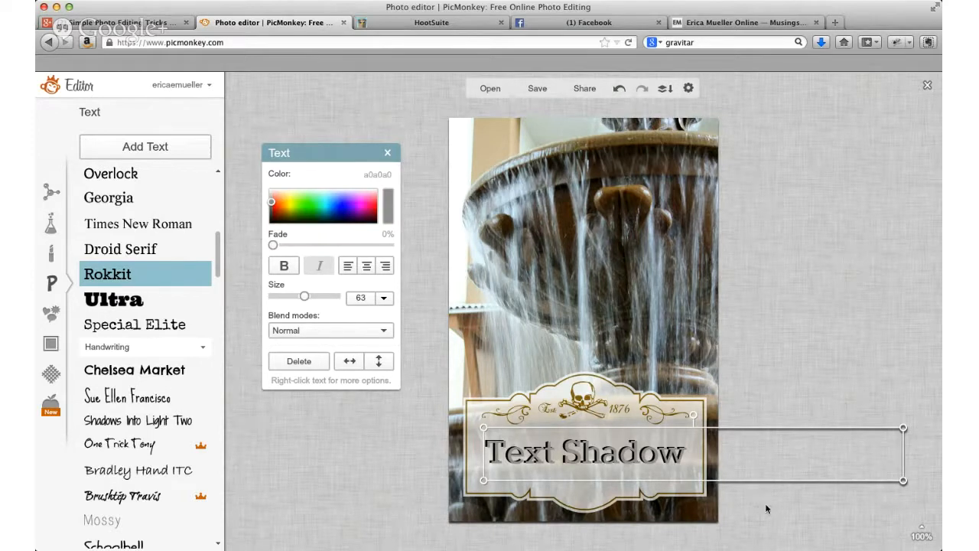
Step: Darken the gray shadow copy's color to 929292, deselect it and select the label overlay
{"action": "left_click", "coordinate": [766, 505]}
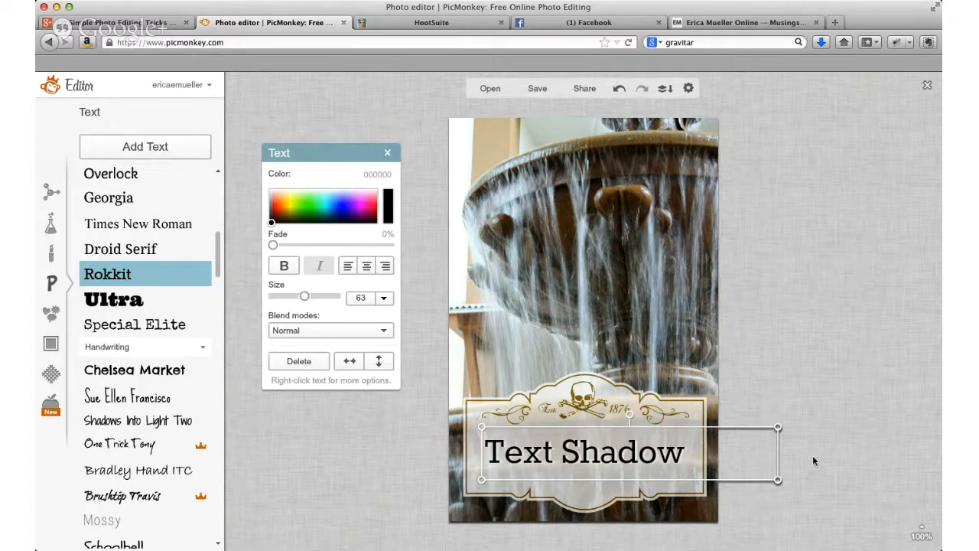
{"action": "left_click", "coordinate": [788, 452]}
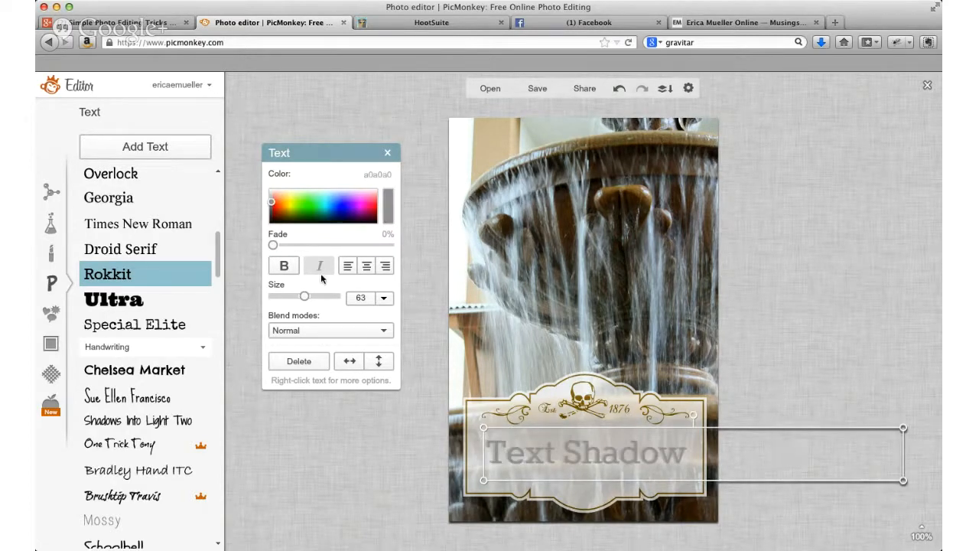
{"action": "left_click", "coordinate": [271, 206]}
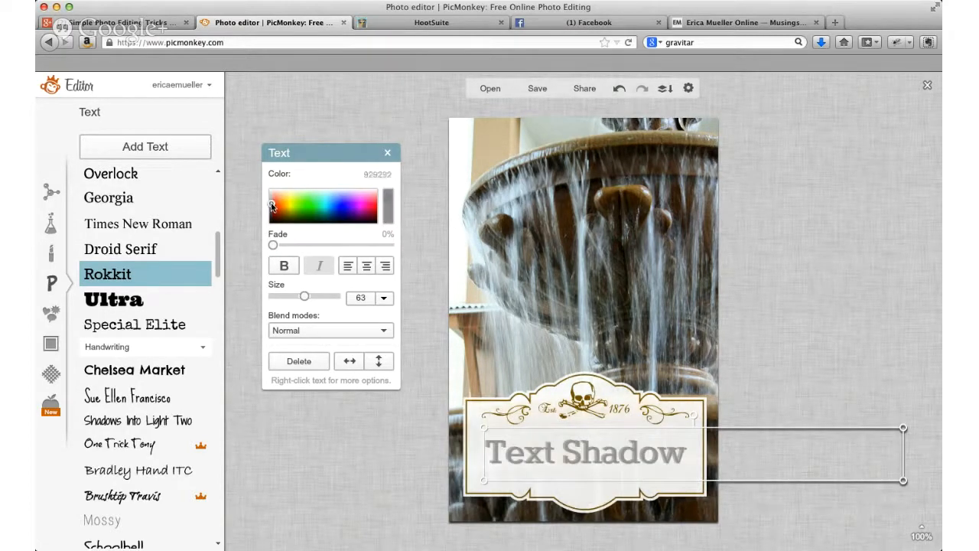
{"action": "left_click", "coordinate": [860, 296]}
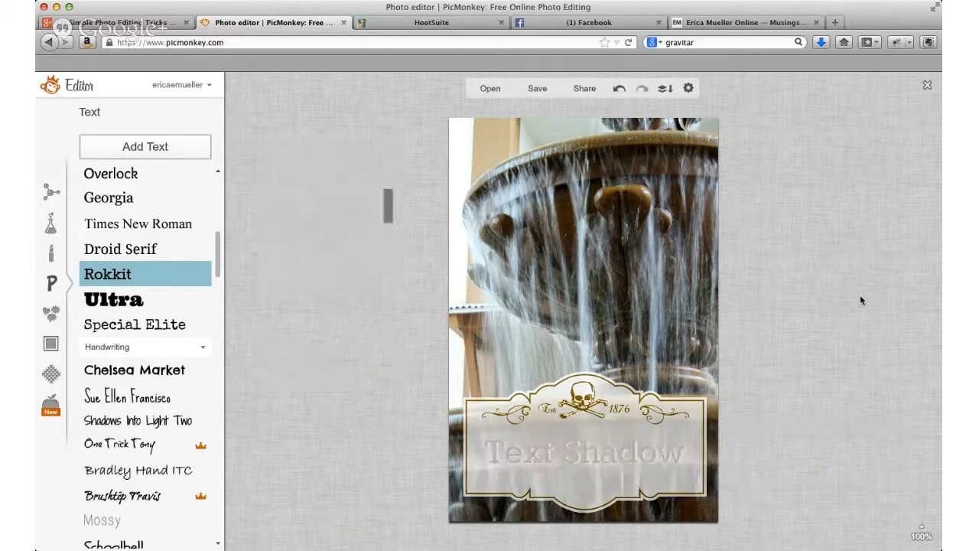
{"action": "left_click", "coordinate": [605, 457]}
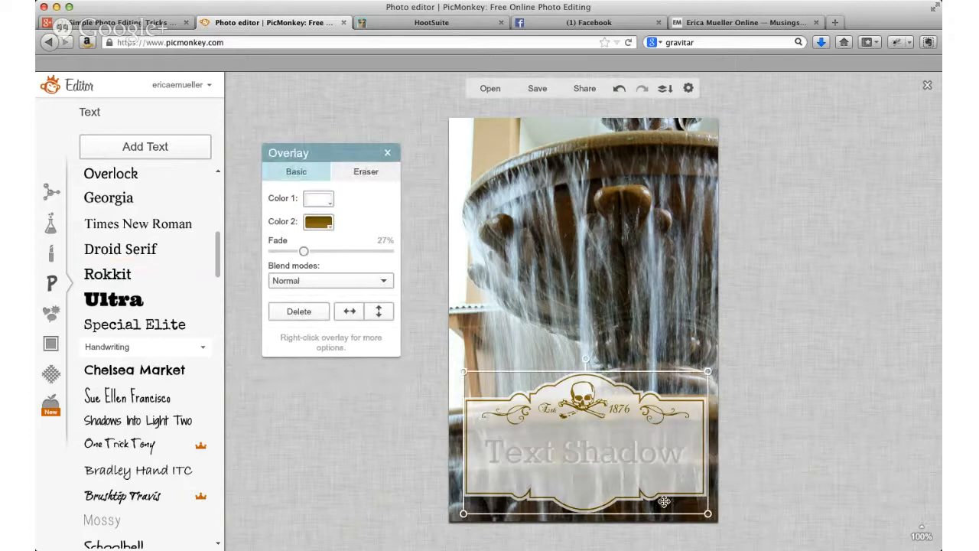
Step: Merge the layers, undo the merge and undo the change that placed the label overlay in front of the text
{"action": "left_click", "coordinate": [665, 88]}
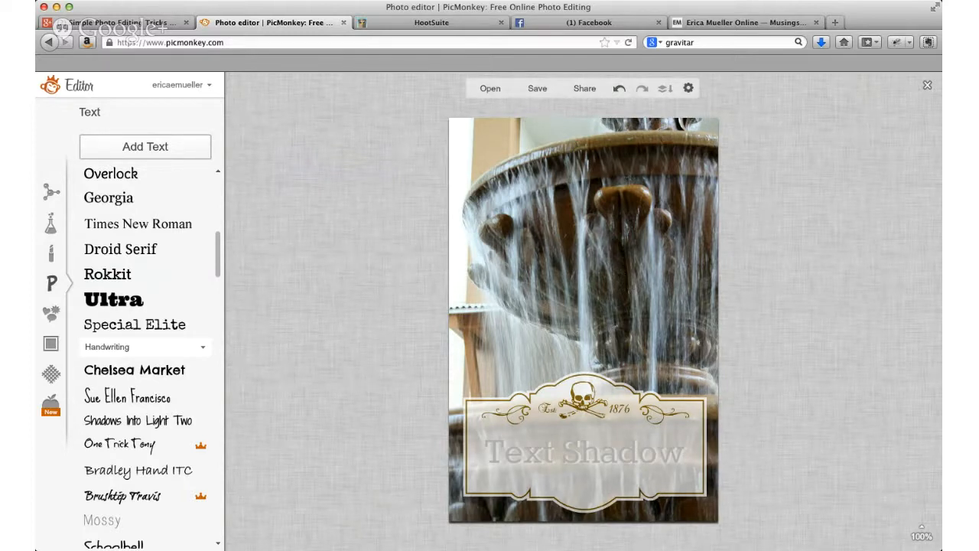
{"action": "left_click", "coordinate": [619, 90]}
{"action": "left_click", "coordinate": [619, 89]}
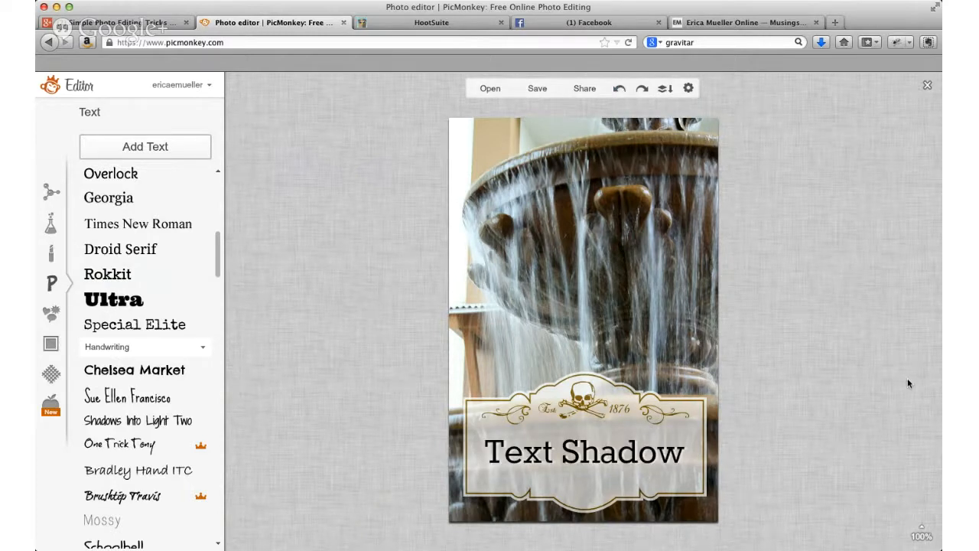
Step: Select the gray shadow copy of the text, set its color to 979797 and deselect it
{"action": "left_click", "coordinate": [696, 457]}
{"action": "left_click", "coordinate": [745, 453]}
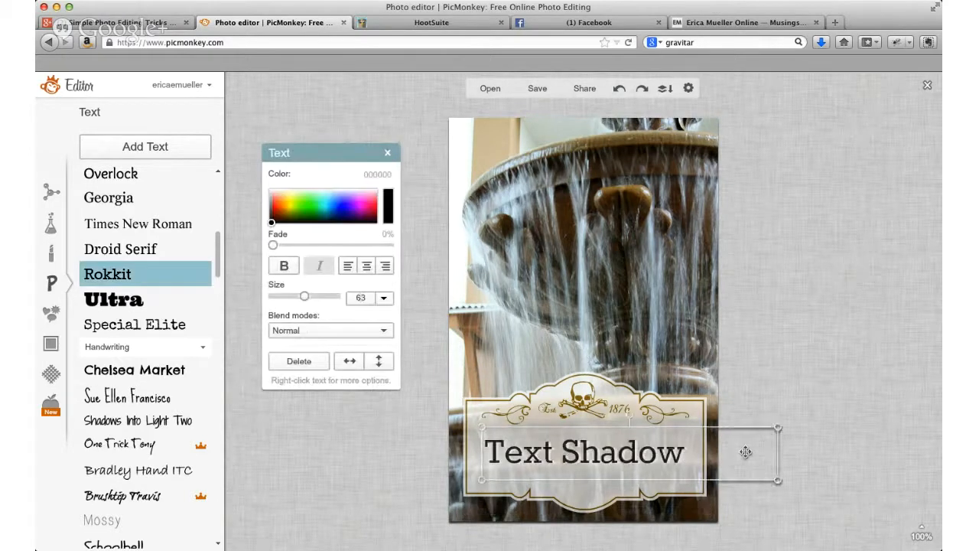
{"action": "left_click", "coordinate": [804, 449]}
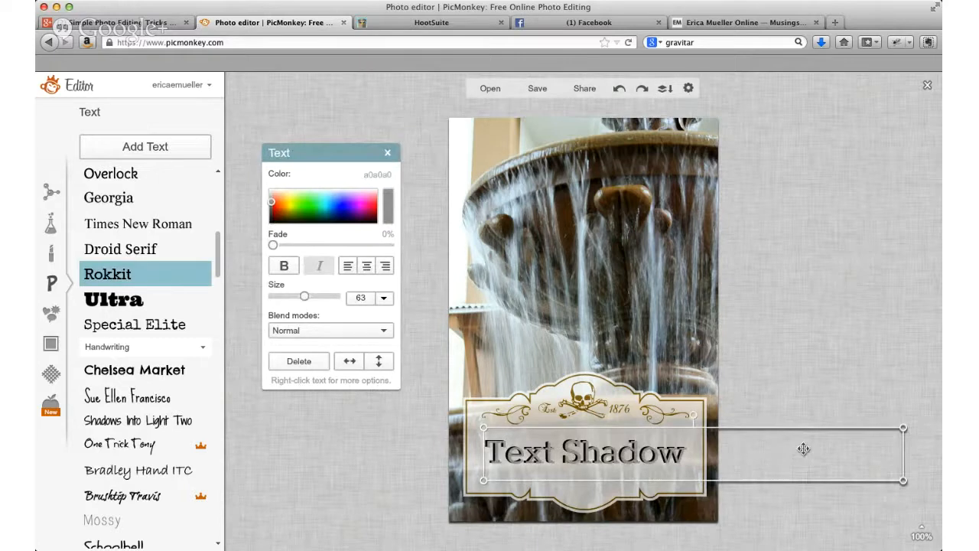
{"action": "left_click", "coordinate": [272, 203]}
{"action": "left_click", "coordinate": [271, 205]}
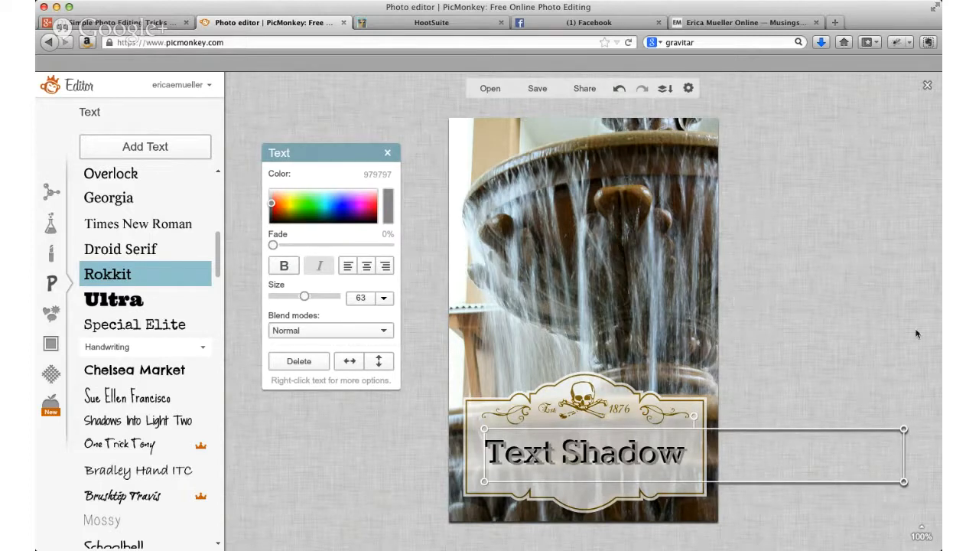
{"action": "left_click", "coordinate": [795, 388]}
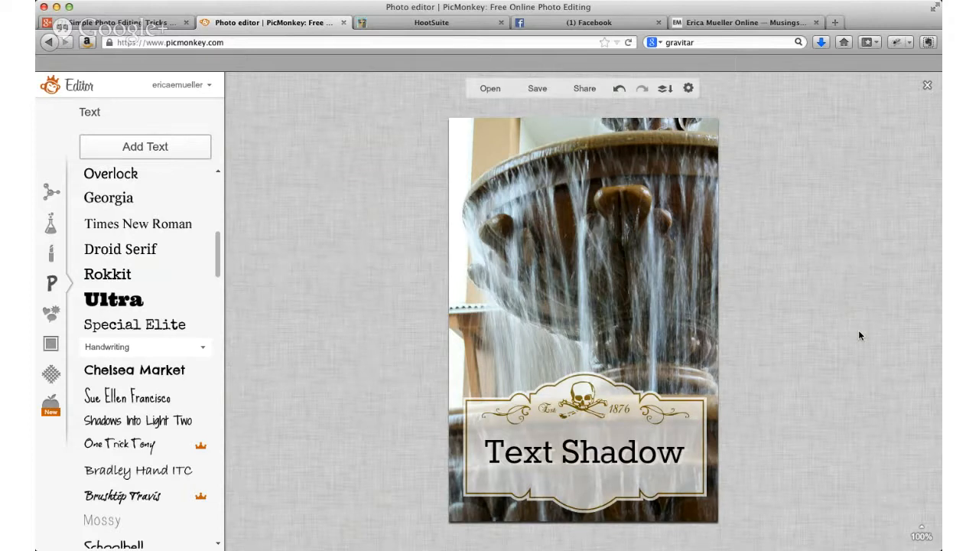
Step: Darken the gray shadow copy to color 5e5e5e and deselect it
{"action": "left_click", "coordinate": [766, 474]}
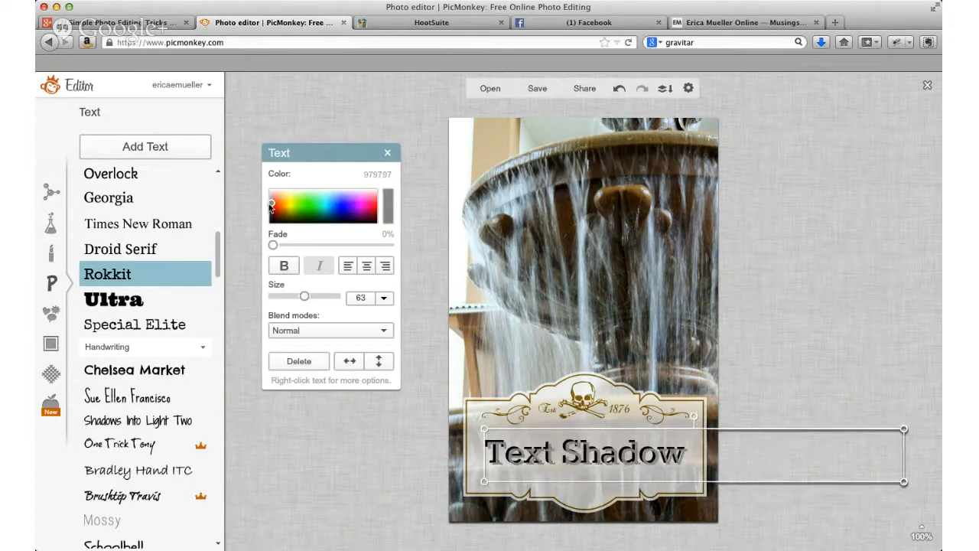
{"action": "left_click_drag", "start_coordinate": [270, 208], "coordinate": [261, 214]}
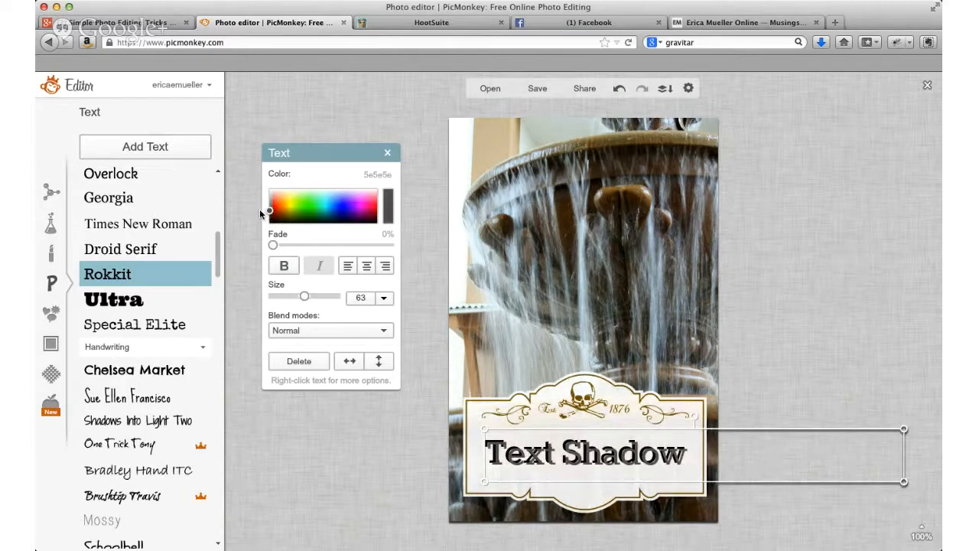
{"action": "left_click", "coordinate": [826, 313]}
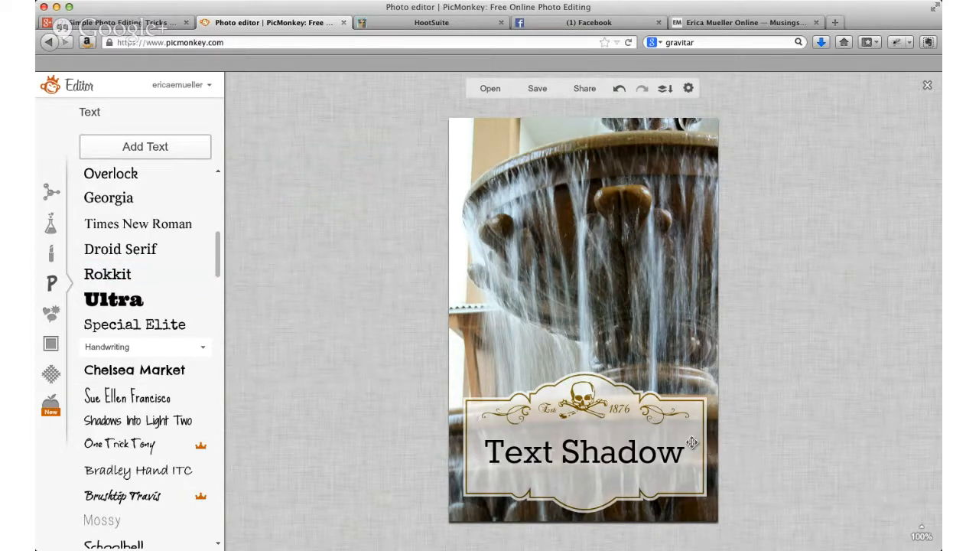
{"action": "left_click", "coordinate": [751, 460]}
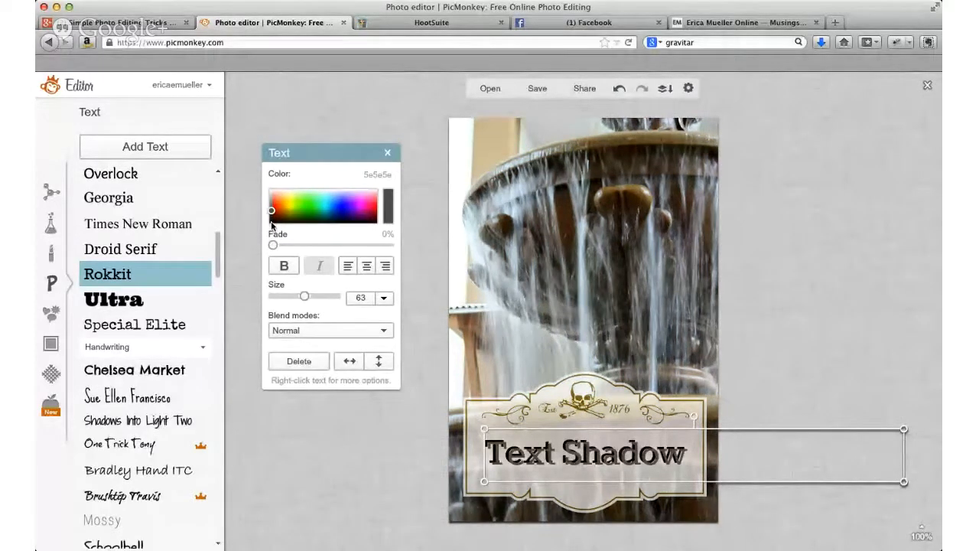
{"action": "left_click", "coordinate": [373, 471]}
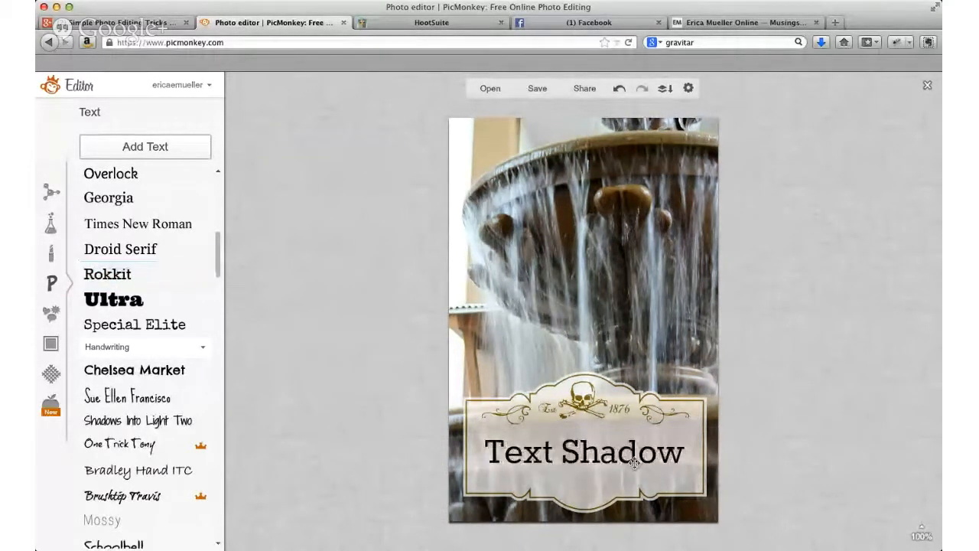
Step: Select the black "Text Shadow" text and nudge it slightly down and right relative to its gray copy
{"action": "left_click", "coordinate": [660, 452]}
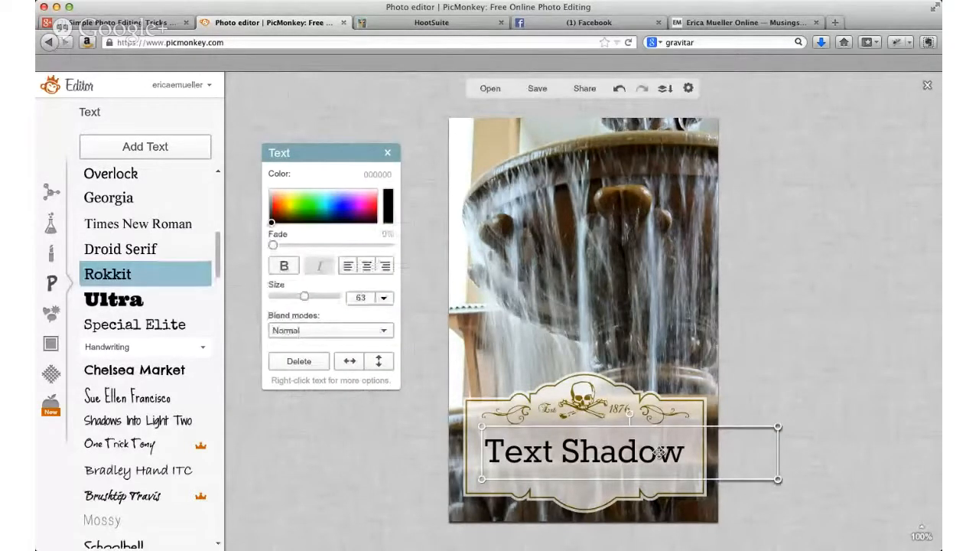
{"action": "key", "text": "Left"}
{"action": "key", "text": "Down"}
{"action": "key", "text": "Down"}
{"action": "key", "text": "Down"}
{"action": "key", "text": "Right"}
{"action": "key", "text": "Right"}
{"action": "key", "text": "Right"}
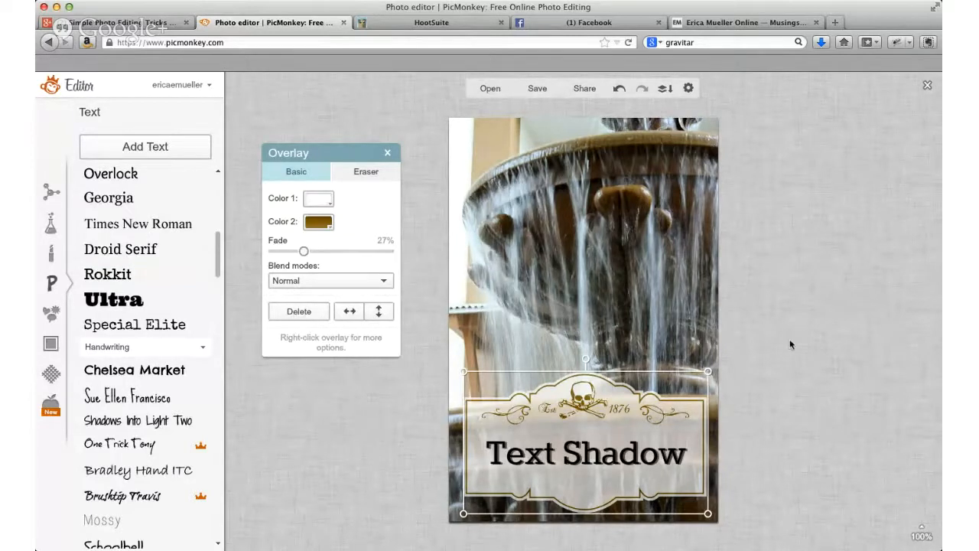
Step: Lighten the shadow copy's color to 888888 and deselect it
{"action": "left_click", "coordinate": [781, 465]}
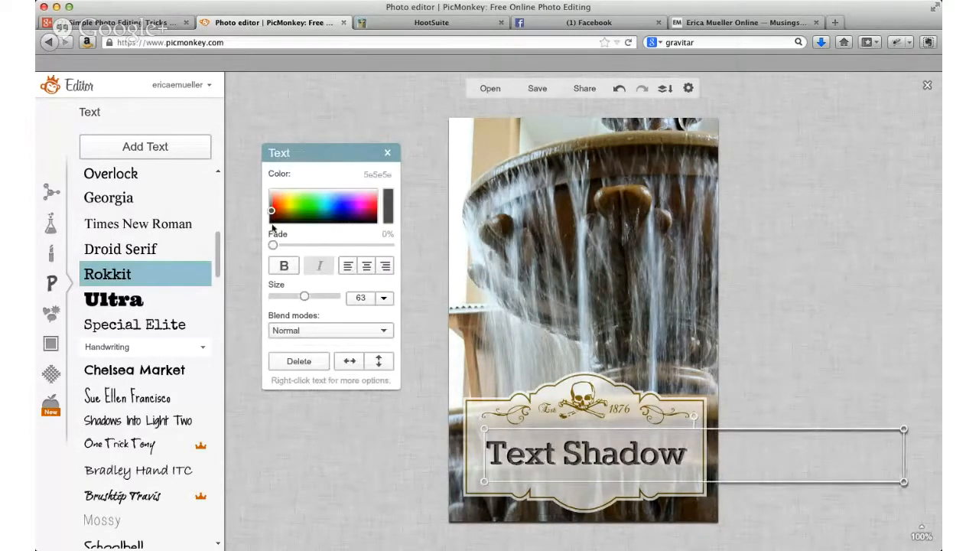
{"action": "left_click_drag", "start_coordinate": [271, 214], "coordinate": [271, 206]}
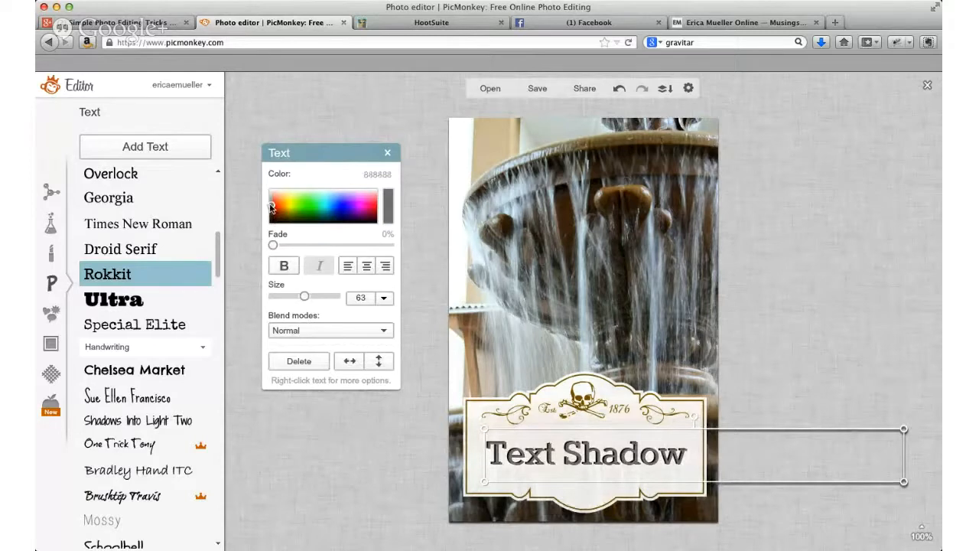
{"action": "left_click", "coordinate": [293, 444]}
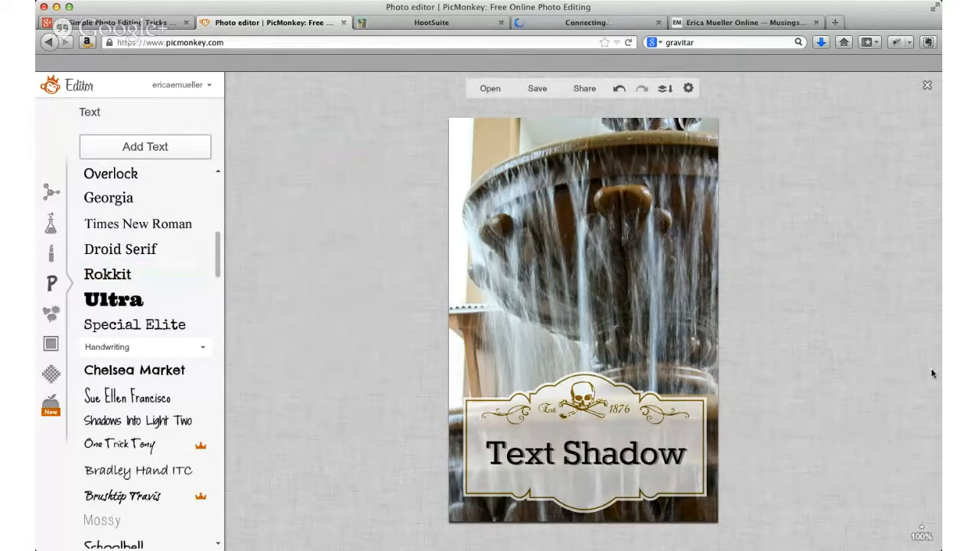